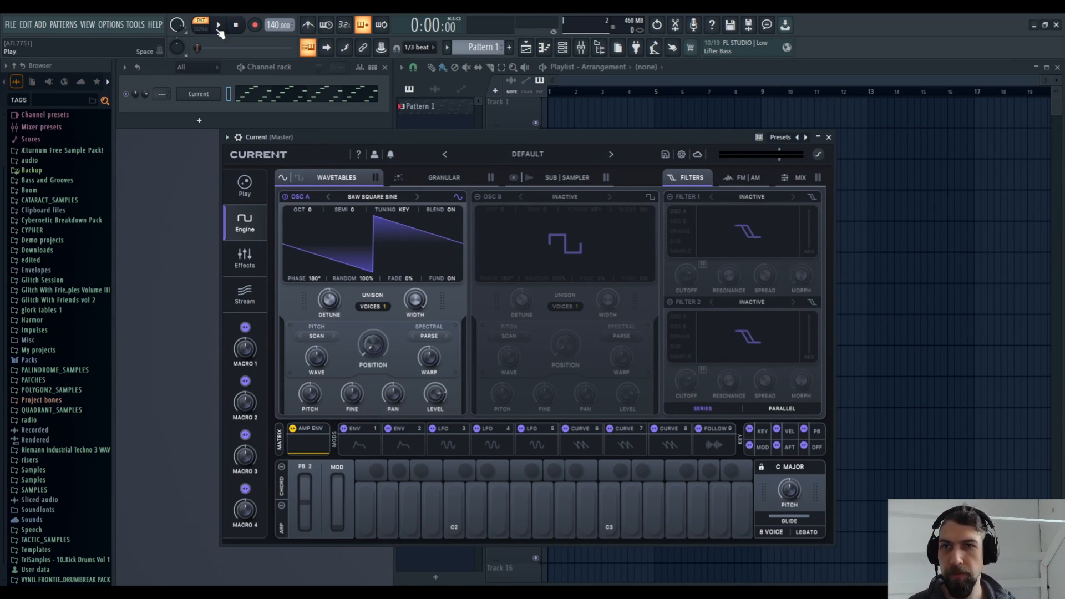
Play the pattern while shuffling through random synth presets in the preset browser, finishing on Noir Bond, and stop playback
left_click(218, 25)
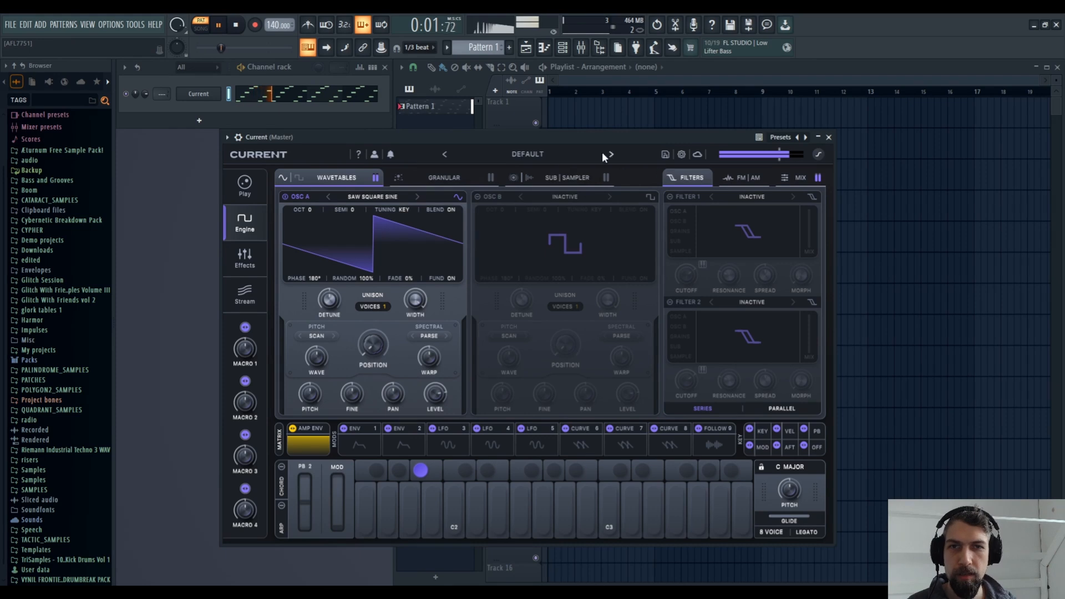
left_click(543, 150)
left_click(698, 180)
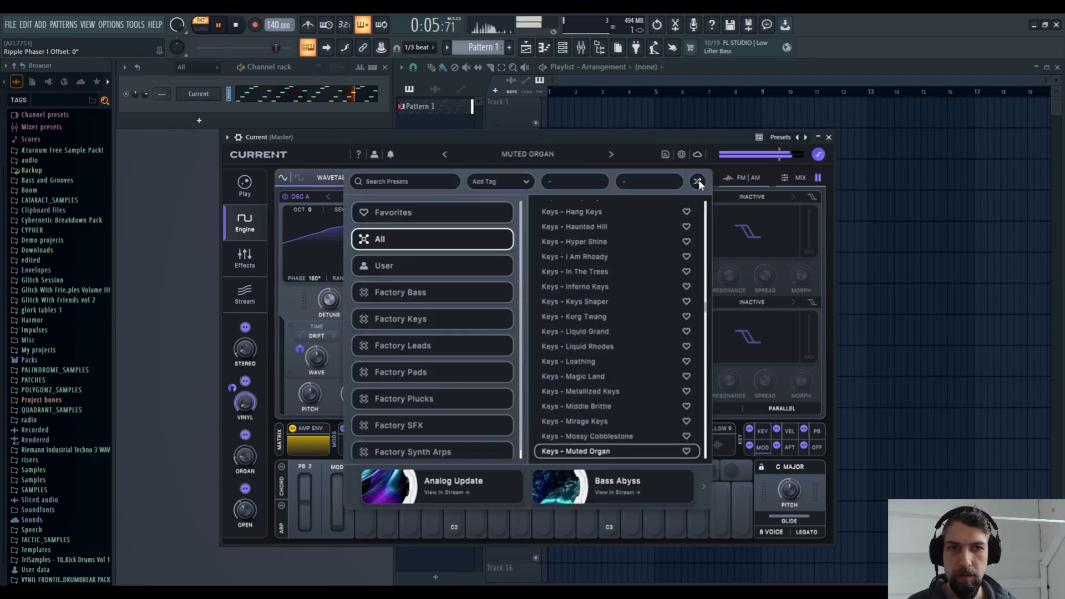
left_click(700, 181)
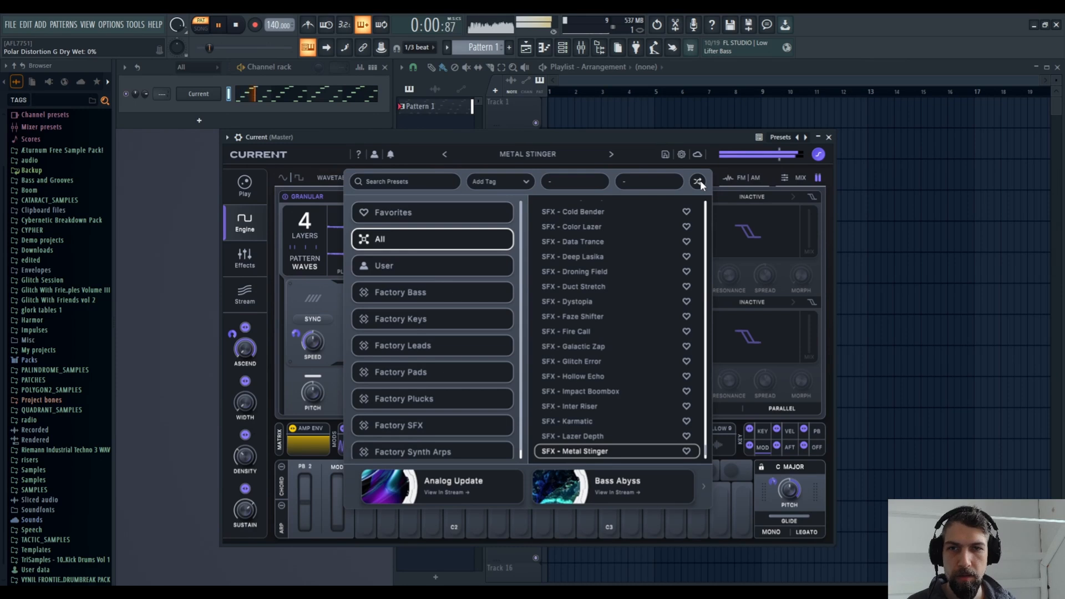
left_click(700, 181)
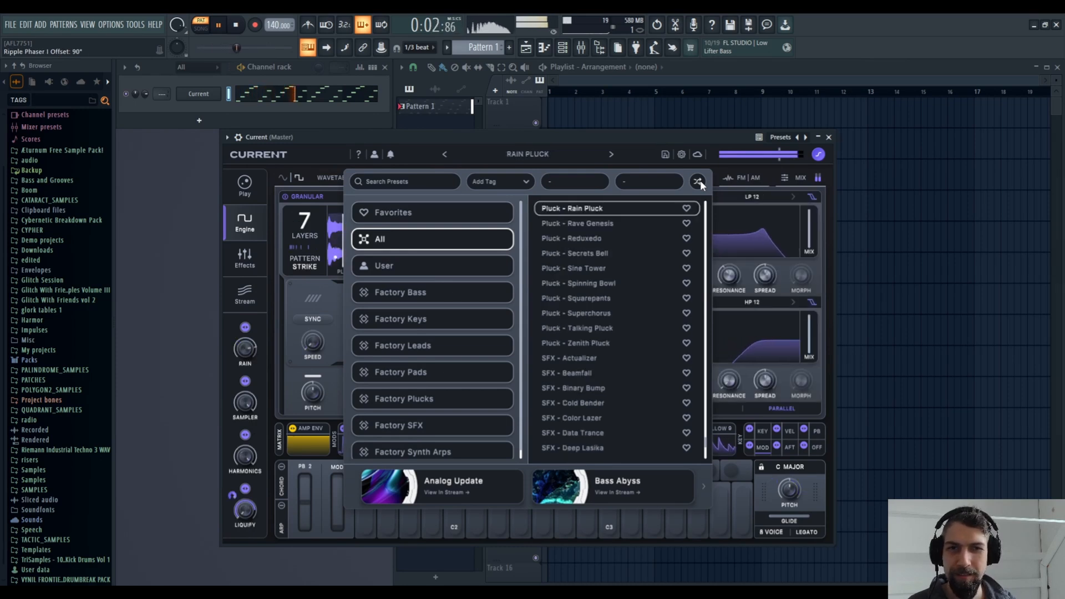
left_click(700, 181)
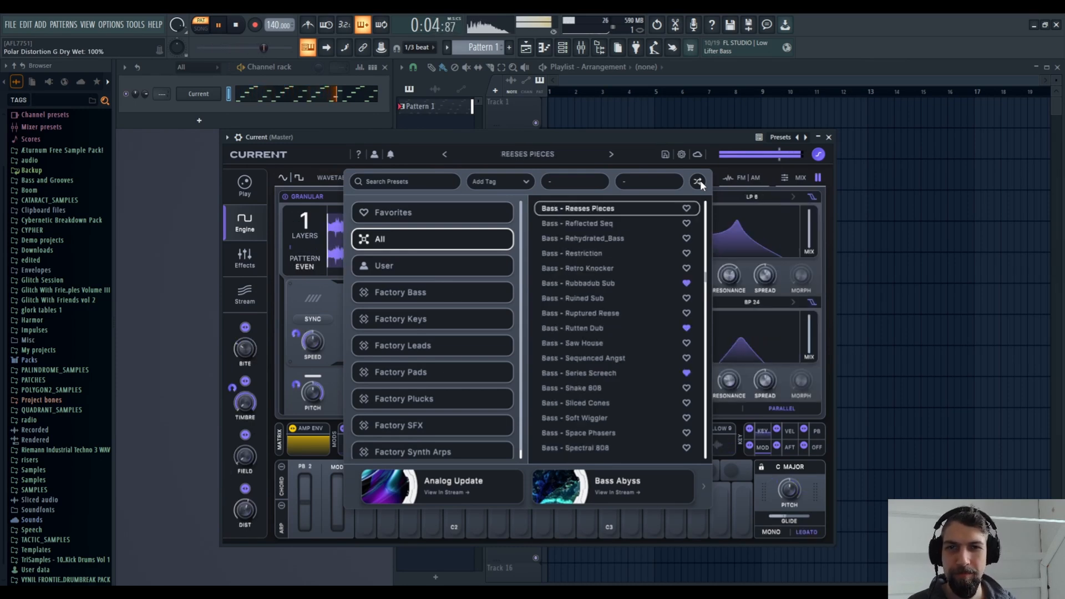
left_click(700, 181)
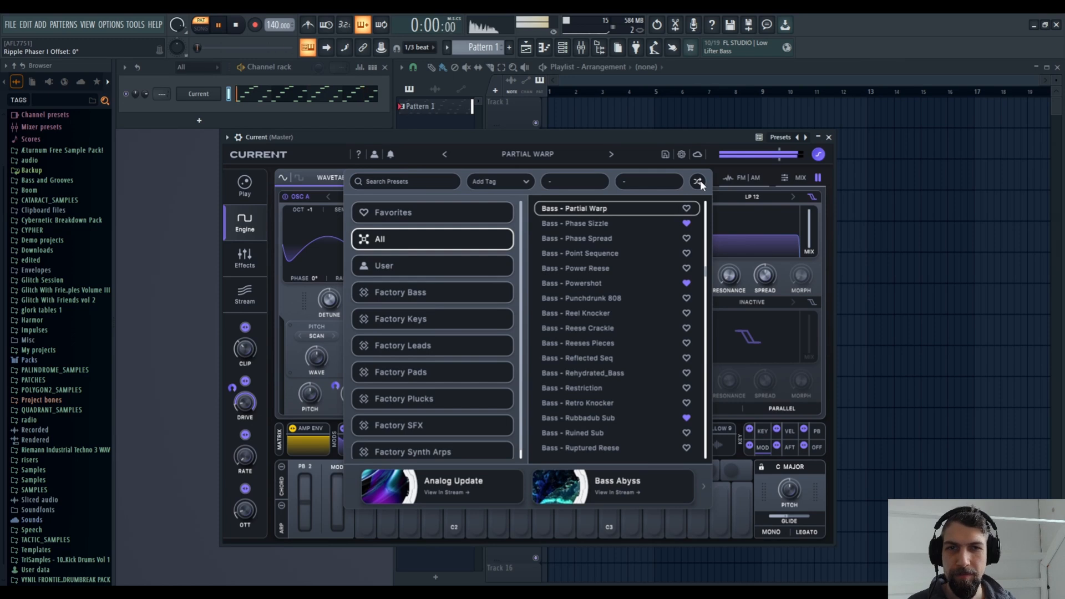
left_click(700, 181)
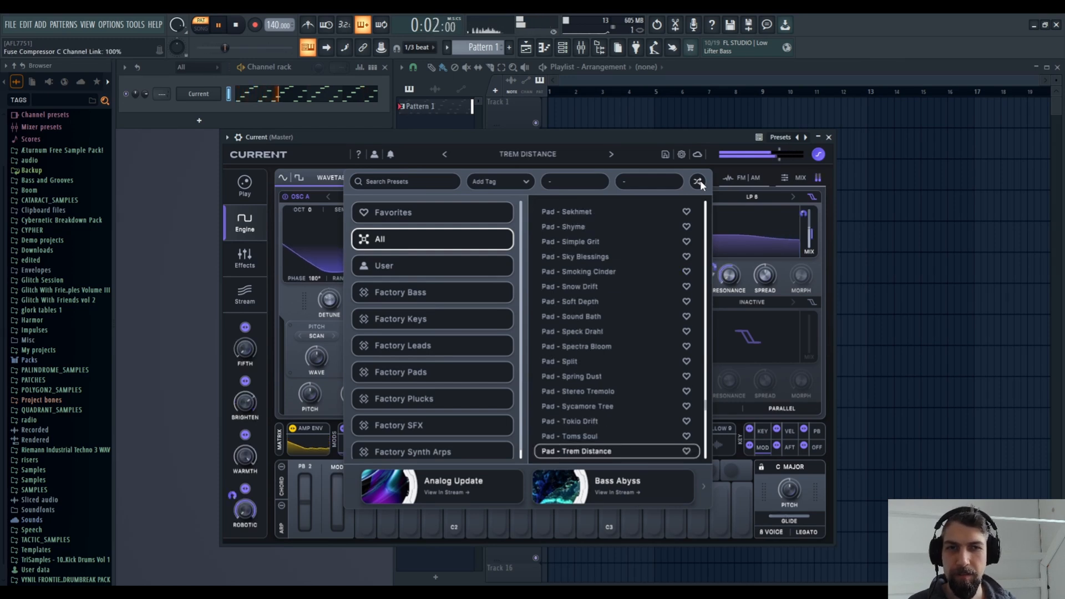
left_click(700, 181)
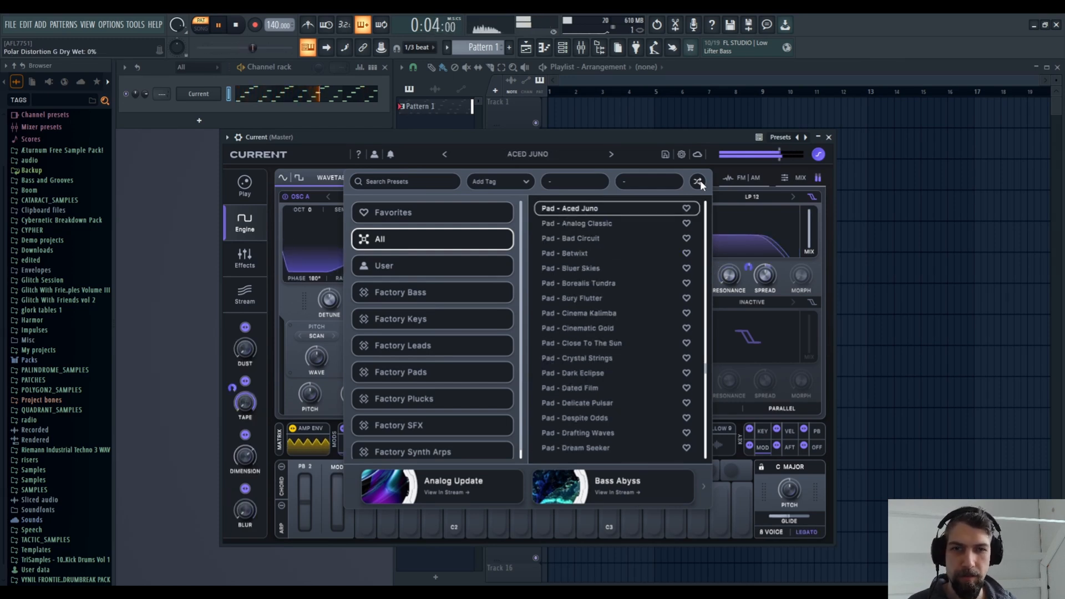
left_click(700, 181)
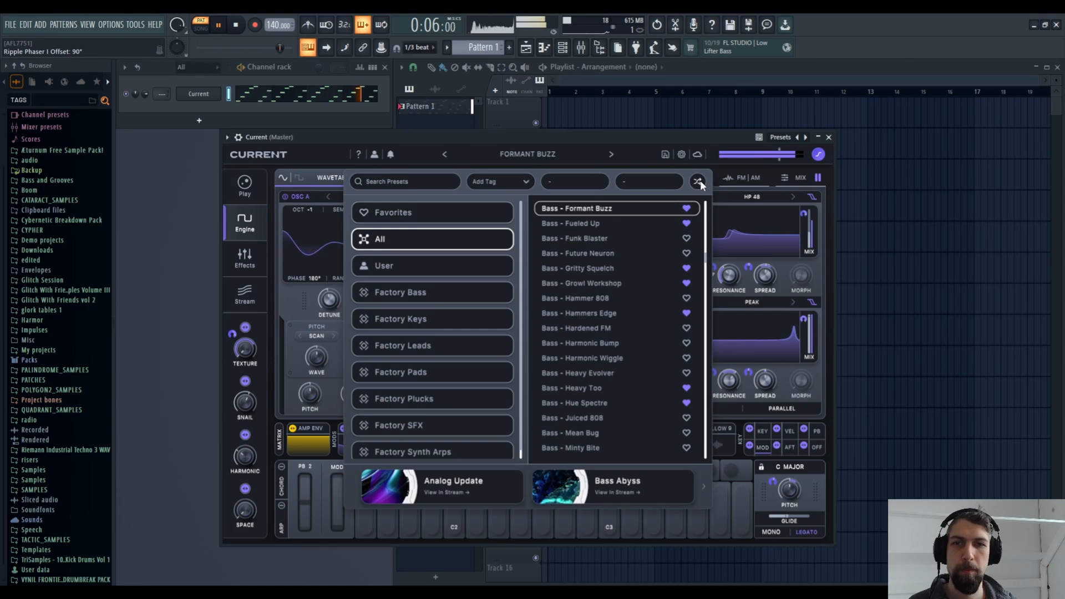
left_click(700, 181)
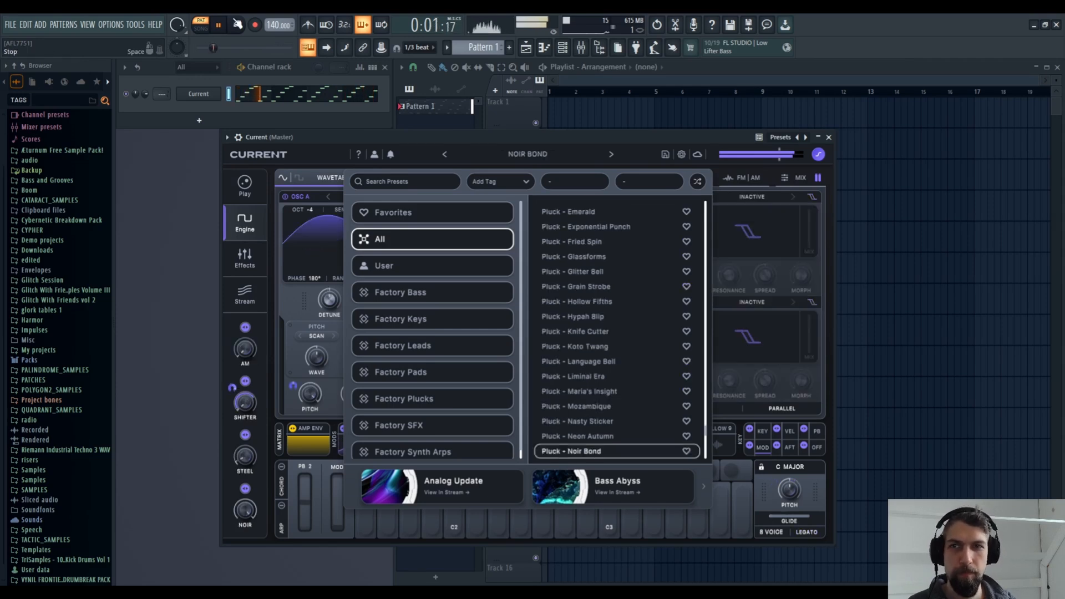
key("space")
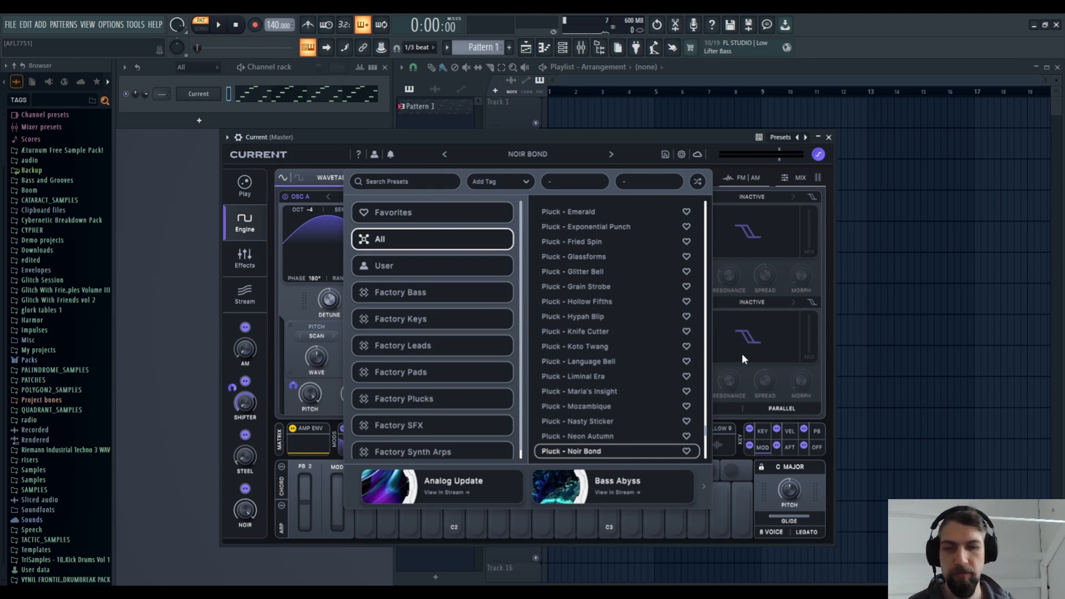
left_click(668, 593)
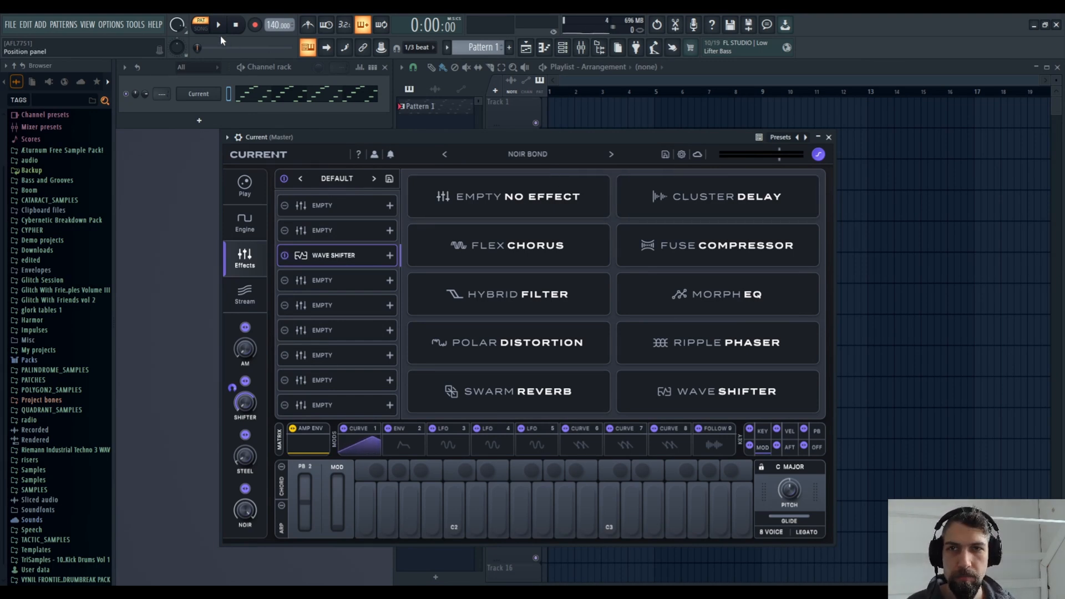
During pattern playback, replace the Wave Shifter in the third effect slot with Hybrid Filter and audition random filter presets
left_click(220, 26)
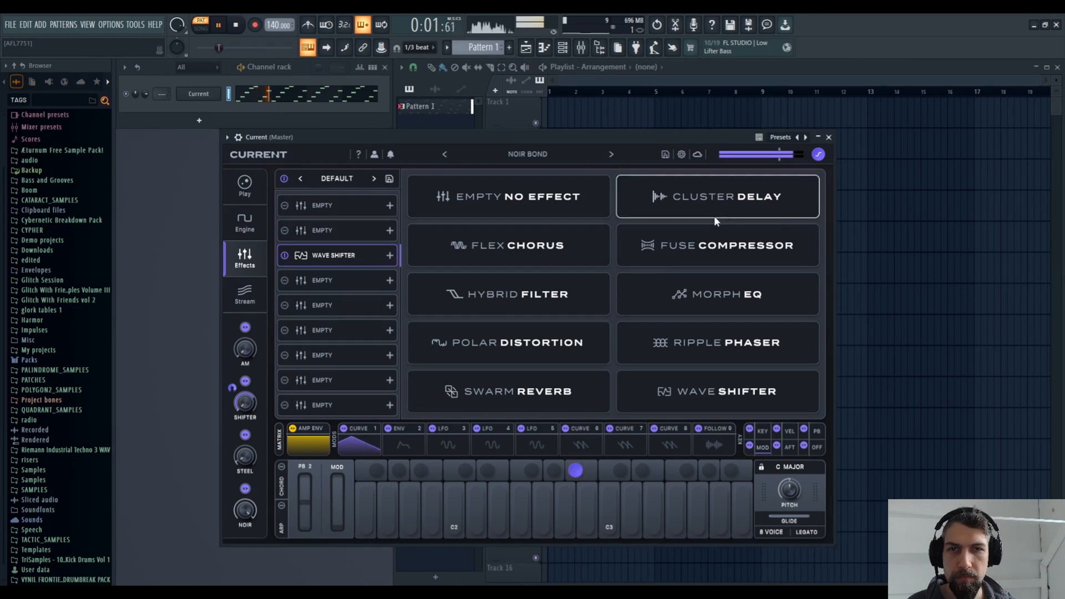
left_click(510, 294)
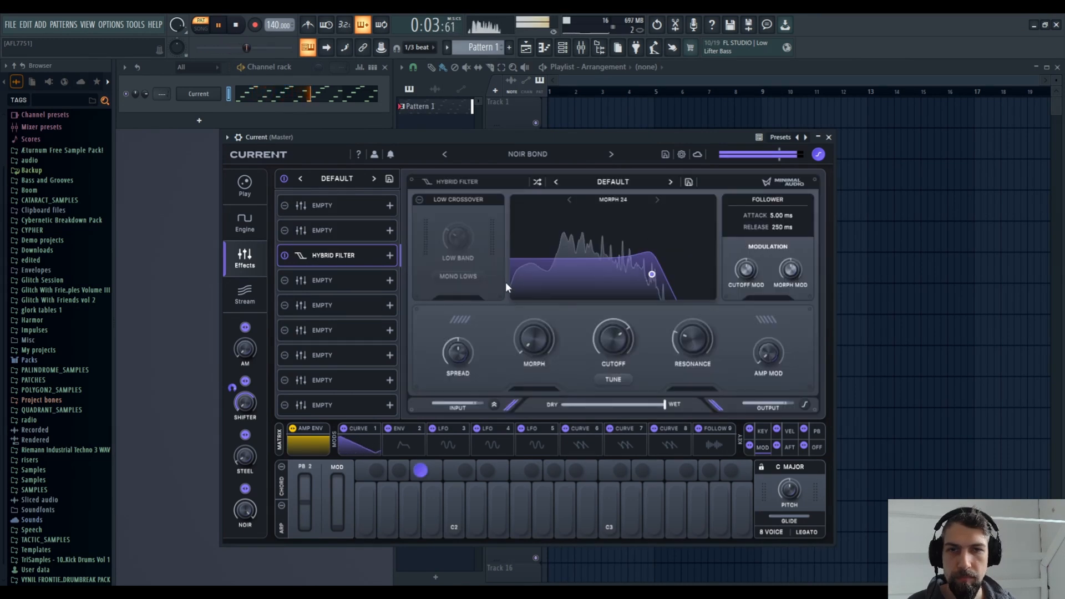
left_click(537, 181)
left_click(538, 181)
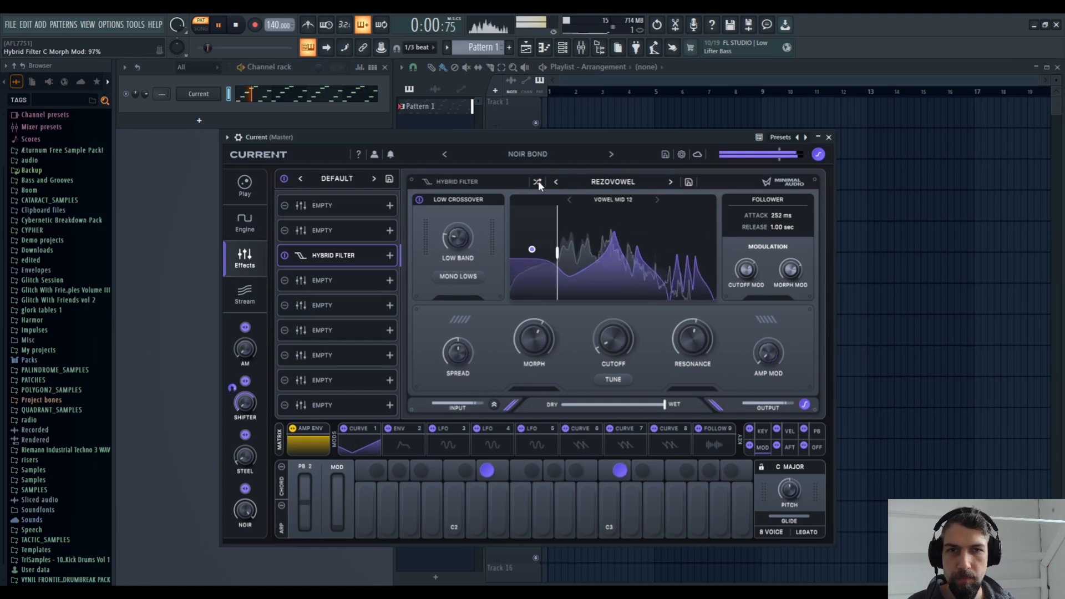
left_click(538, 182)
left_click(538, 181)
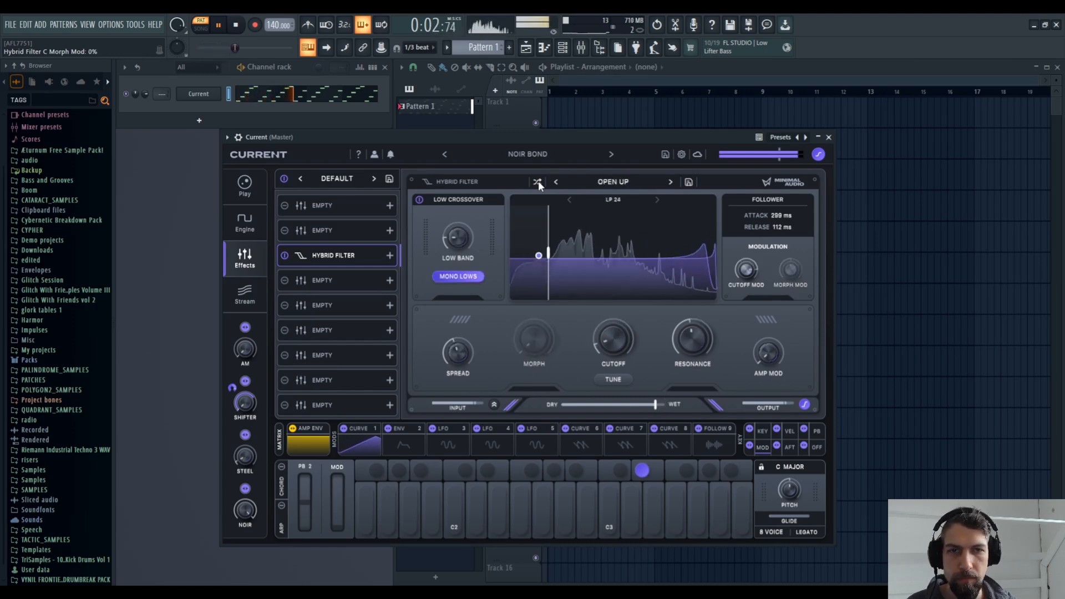
left_click(538, 182)
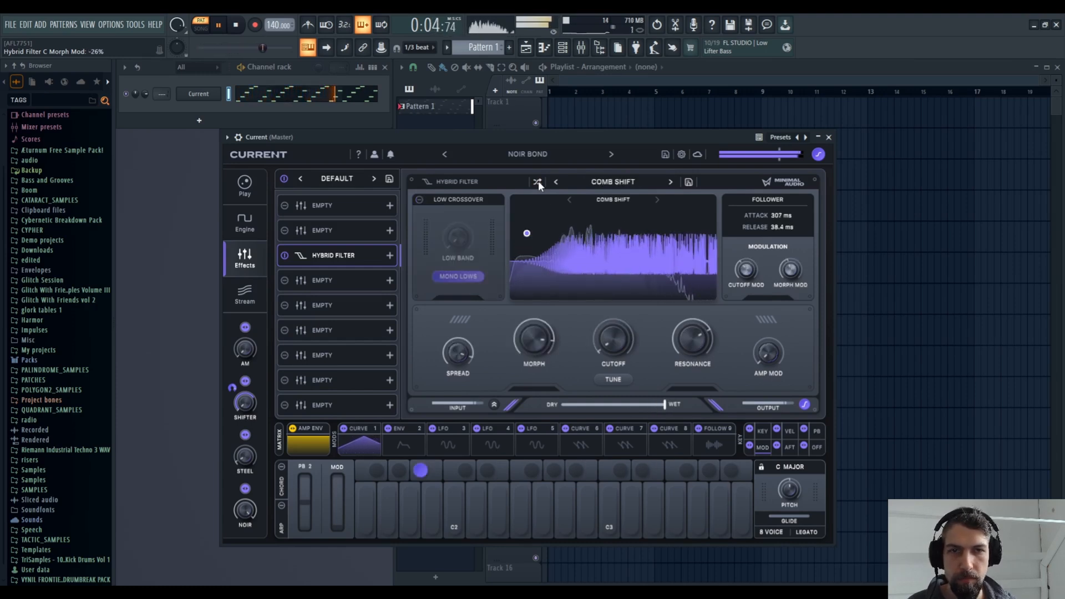
left_click(539, 181)
left_click(538, 181)
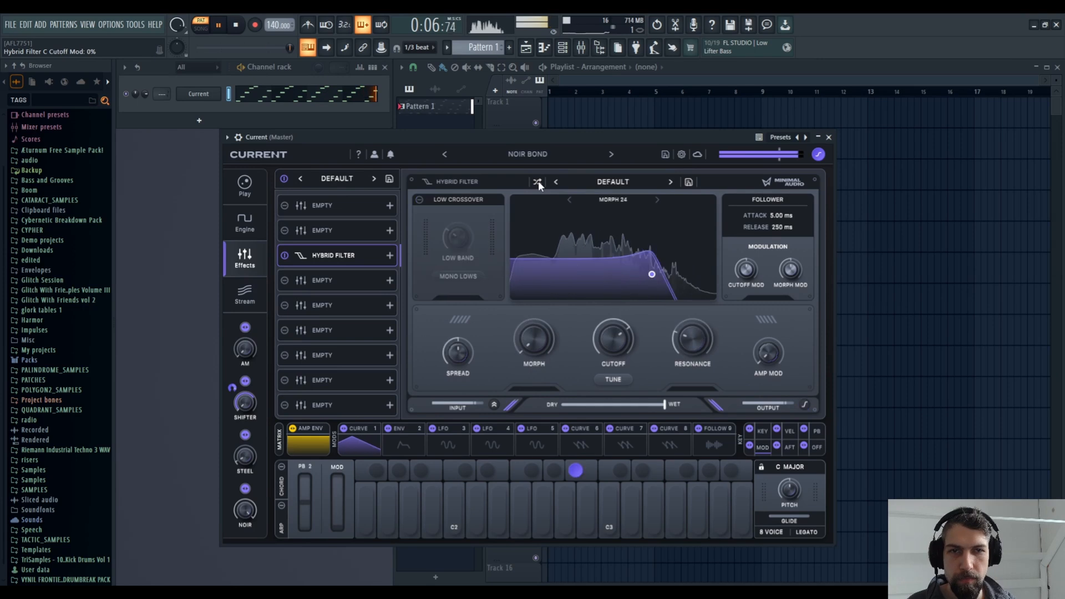
Swap the Hybrid Filter in the third effect slot for Polar Distortion and shuffle its presets, finishing on Recognizer
left_click(396, 255)
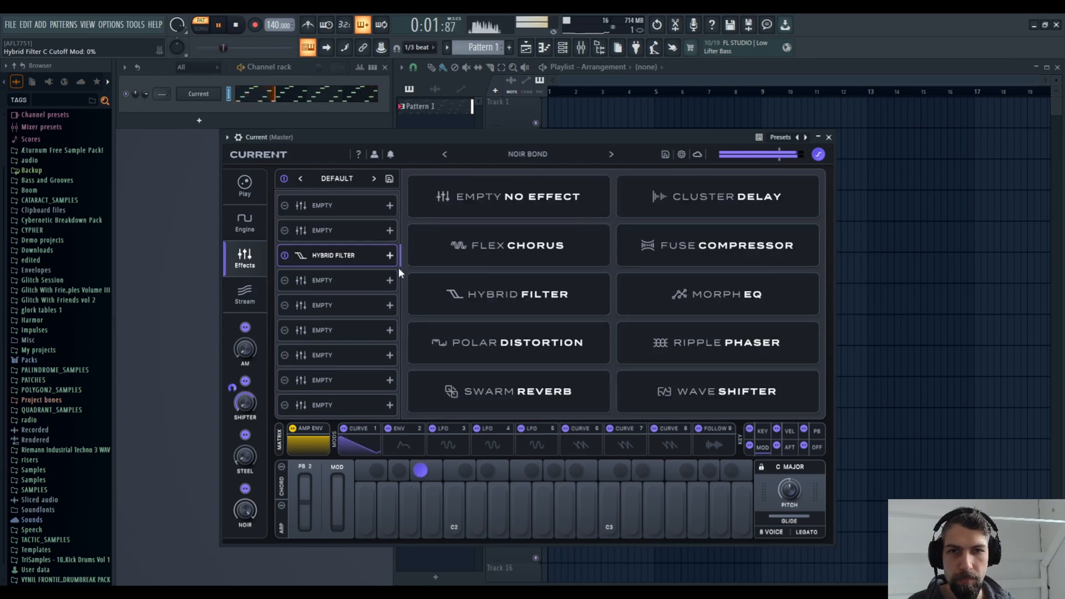
left_click(470, 332)
left_click(536, 183)
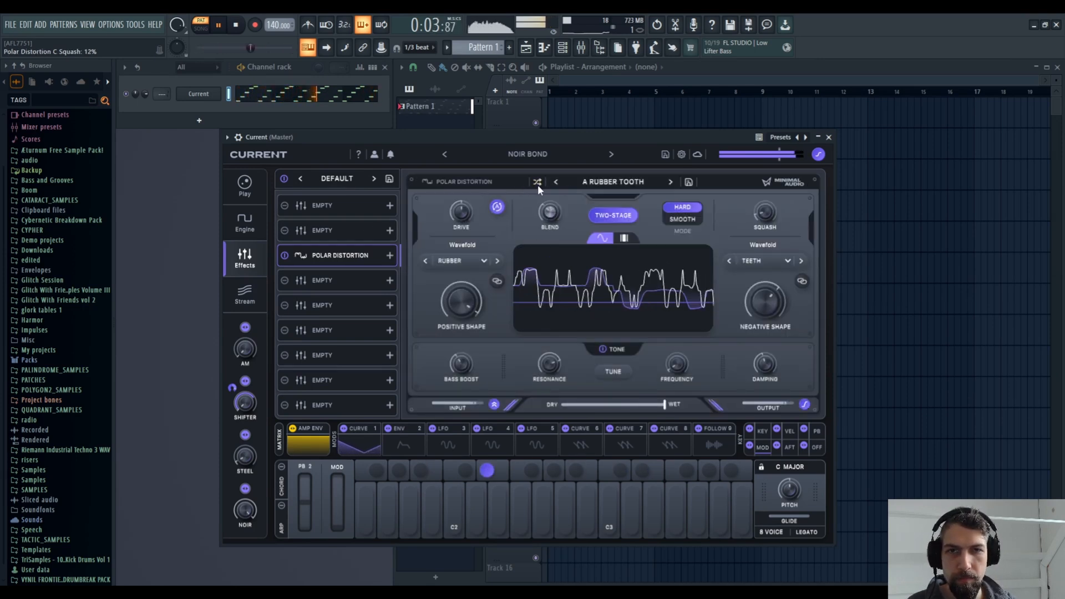
left_click(537, 183)
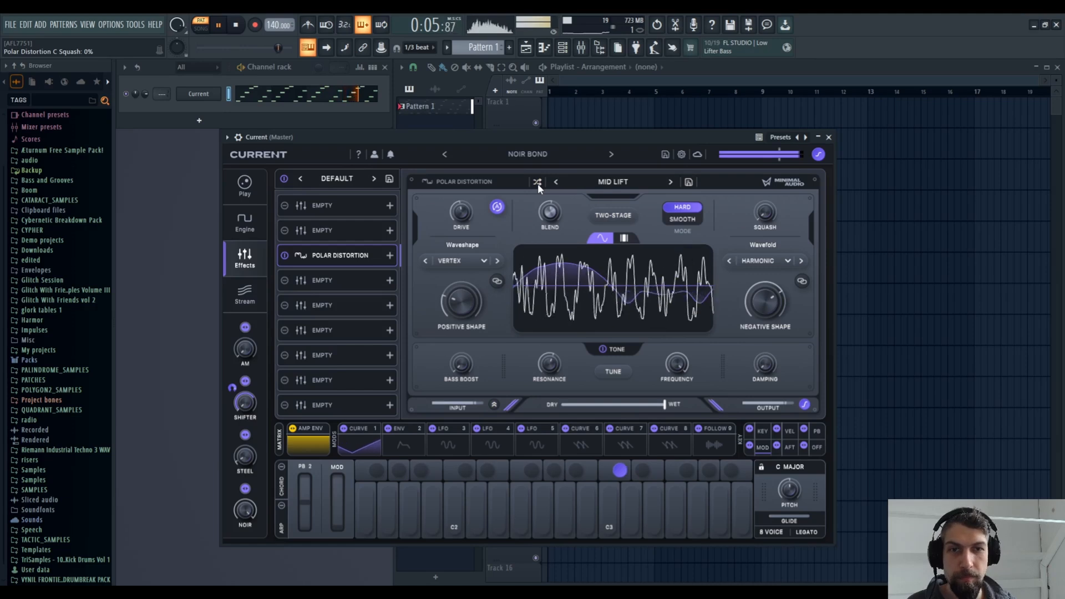
left_click(538, 184)
left_click(537, 185)
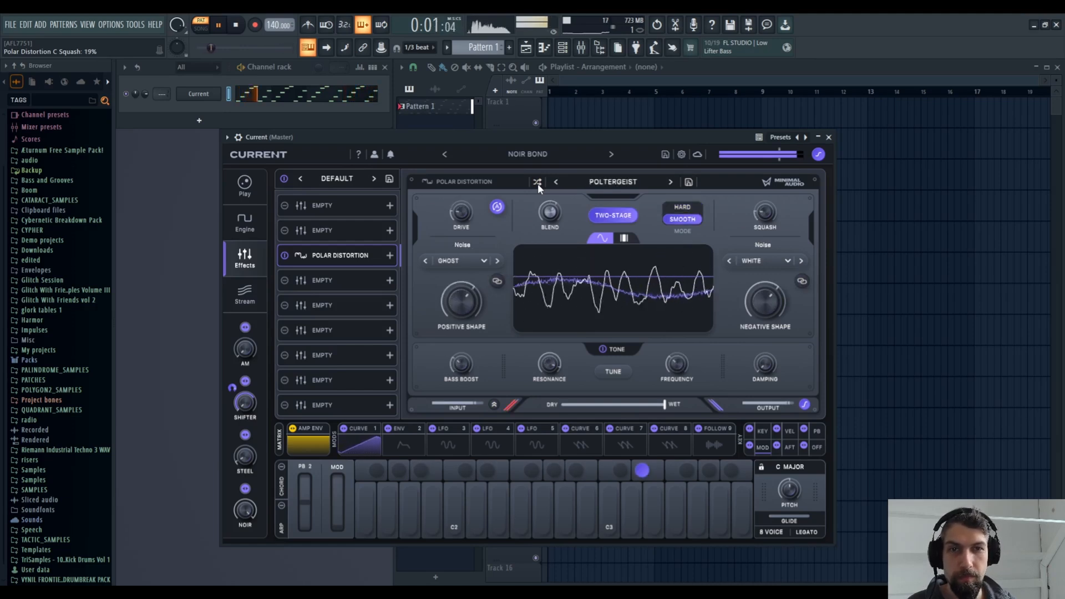
left_click(537, 184)
left_click(537, 184)
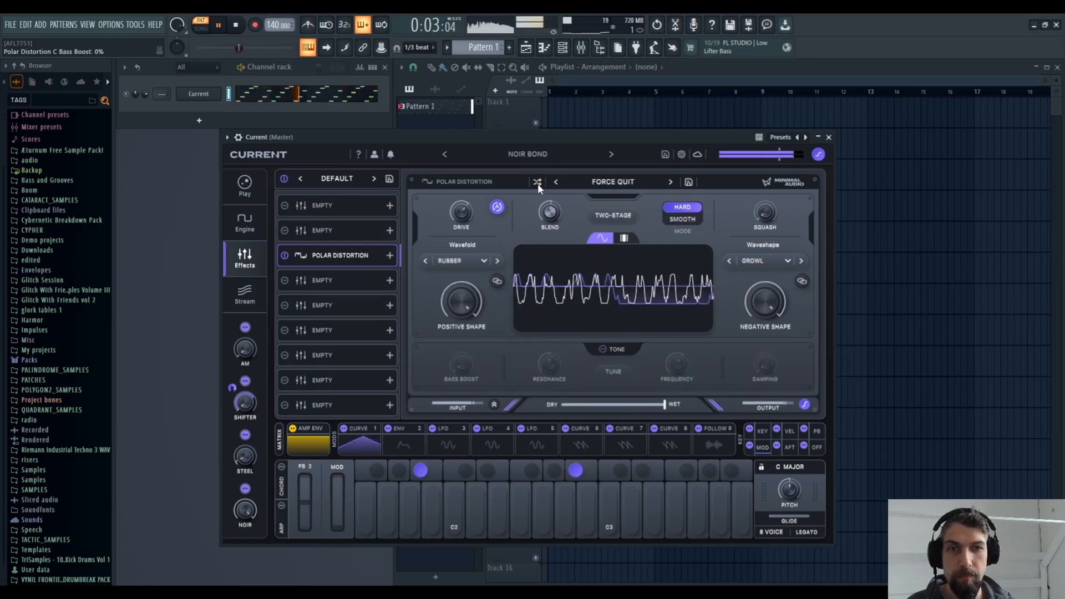
left_click(538, 184)
left_click(538, 184)
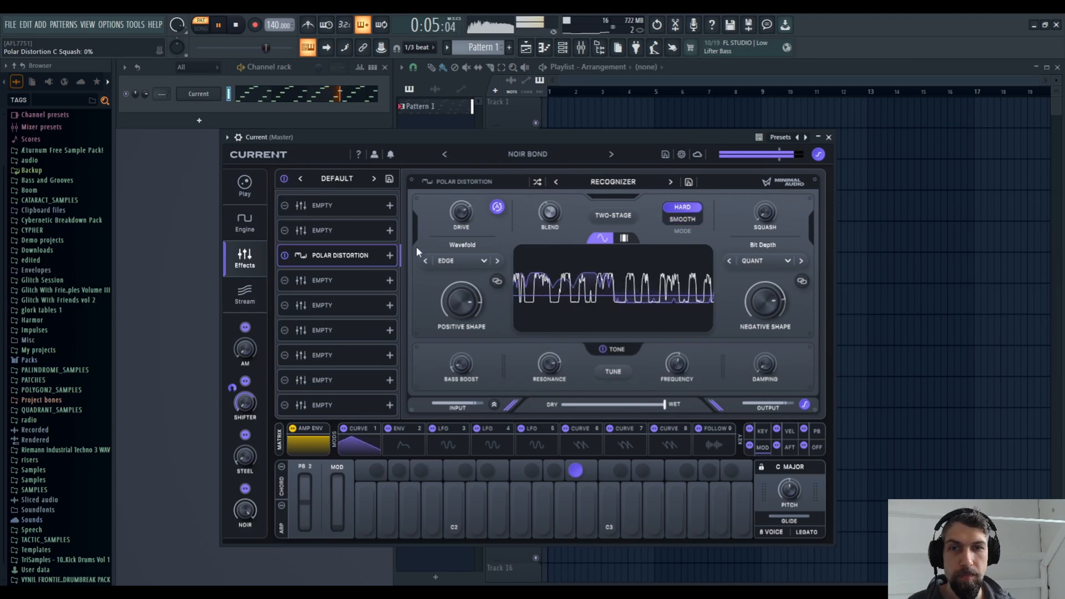
Change the third effect slot to Wave Shifter, shuffle its presets until Cosmic Shimmer loads, and stop playback
left_click(390, 255)
left_click(736, 393)
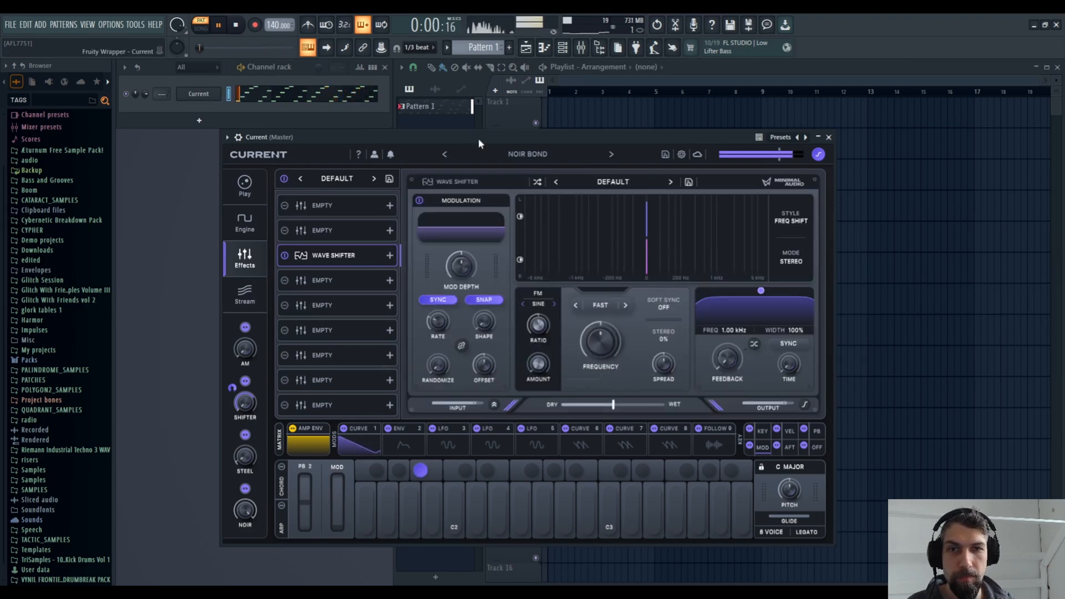
left_click(537, 183)
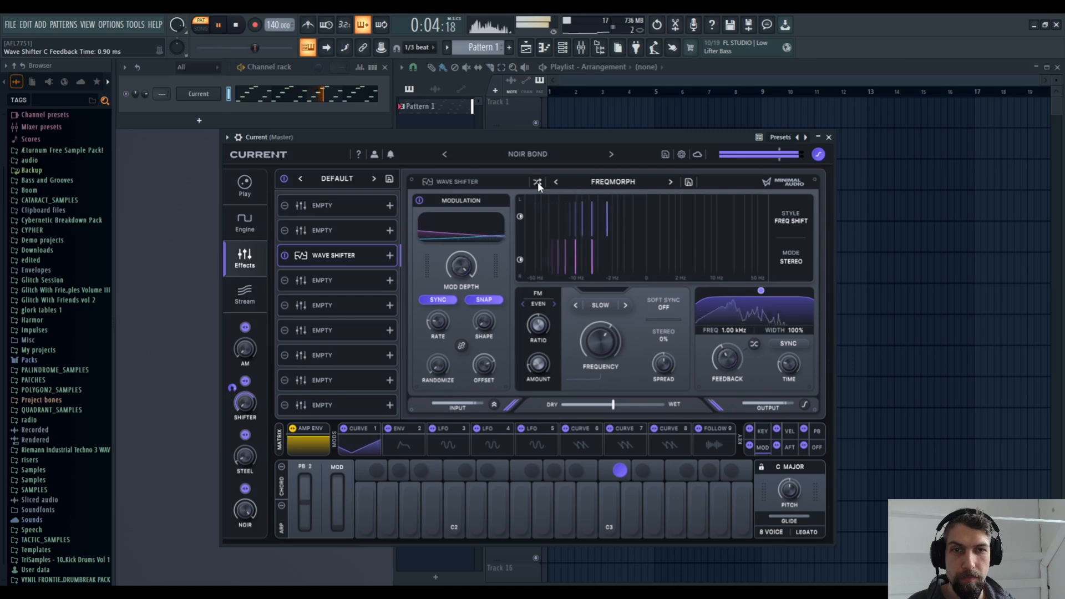
left_click(537, 182)
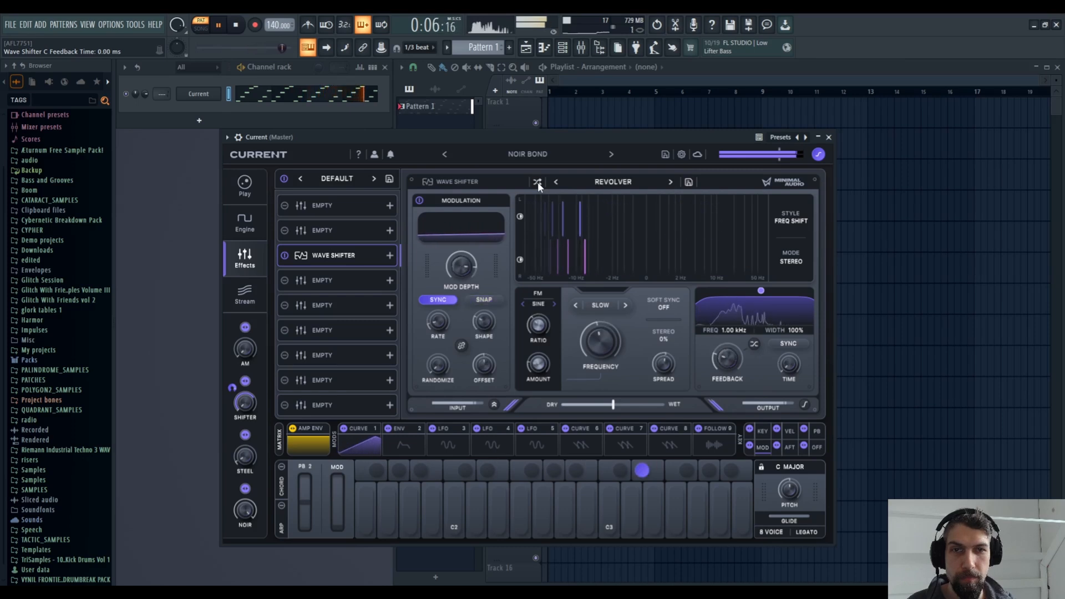
left_click(537, 182)
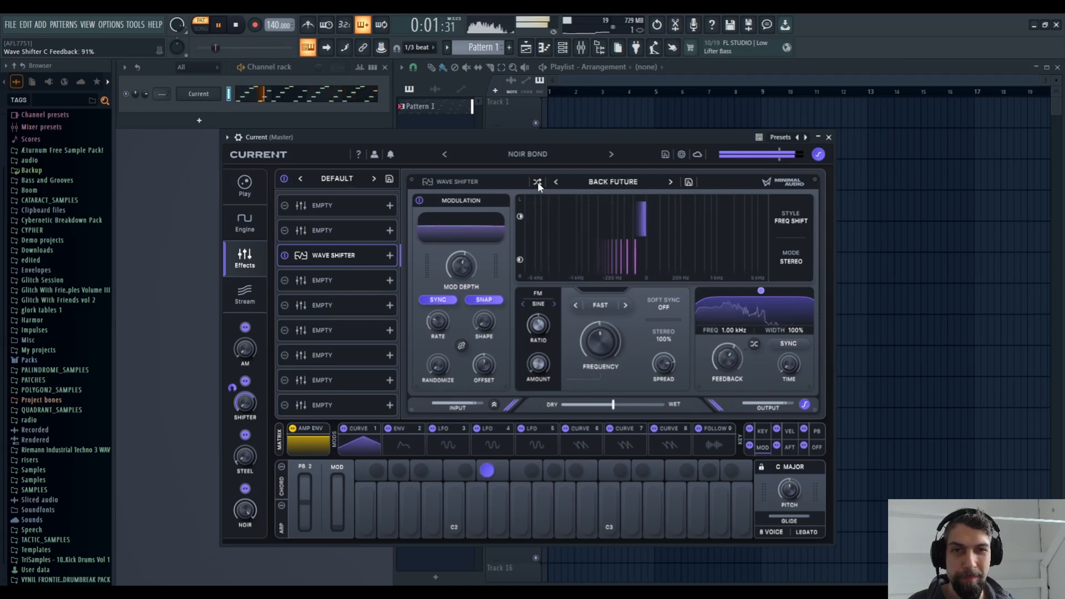
left_click(538, 182)
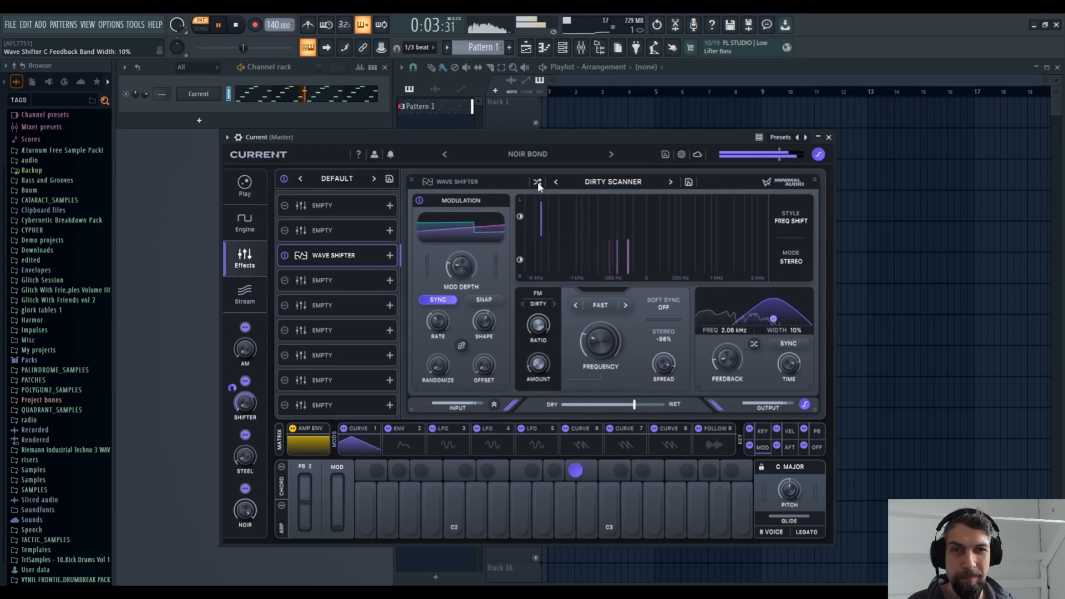
left_click(538, 182)
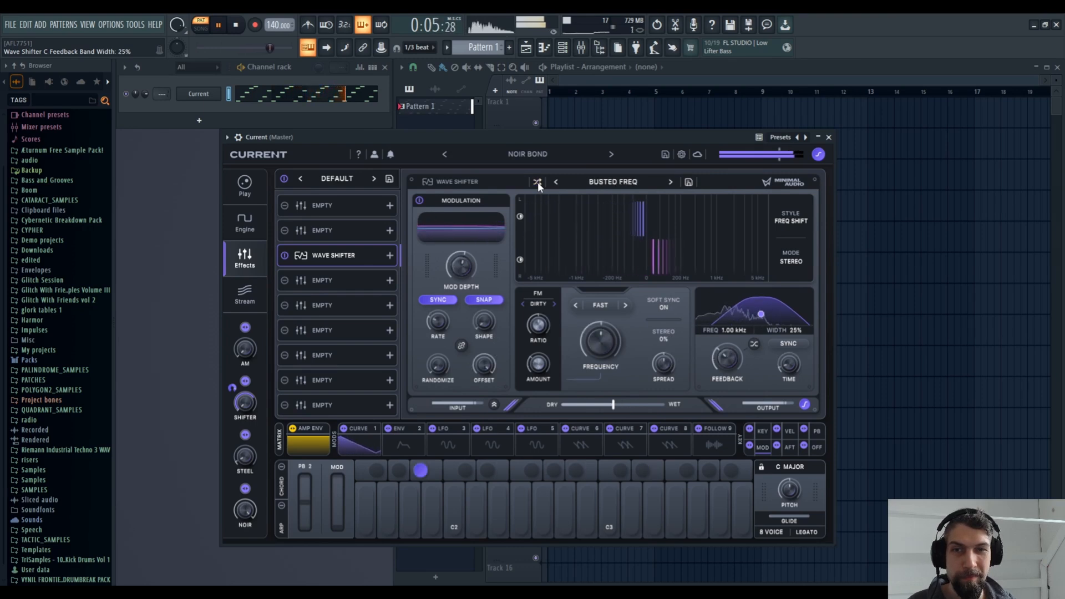
left_click(538, 182)
left_click(537, 182)
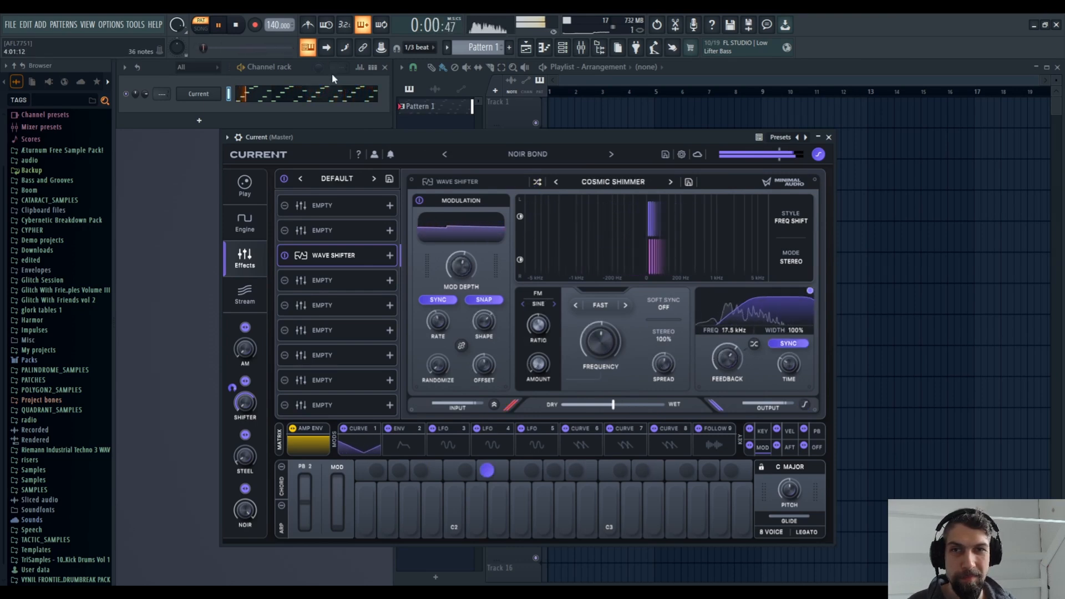
left_click(238, 25)
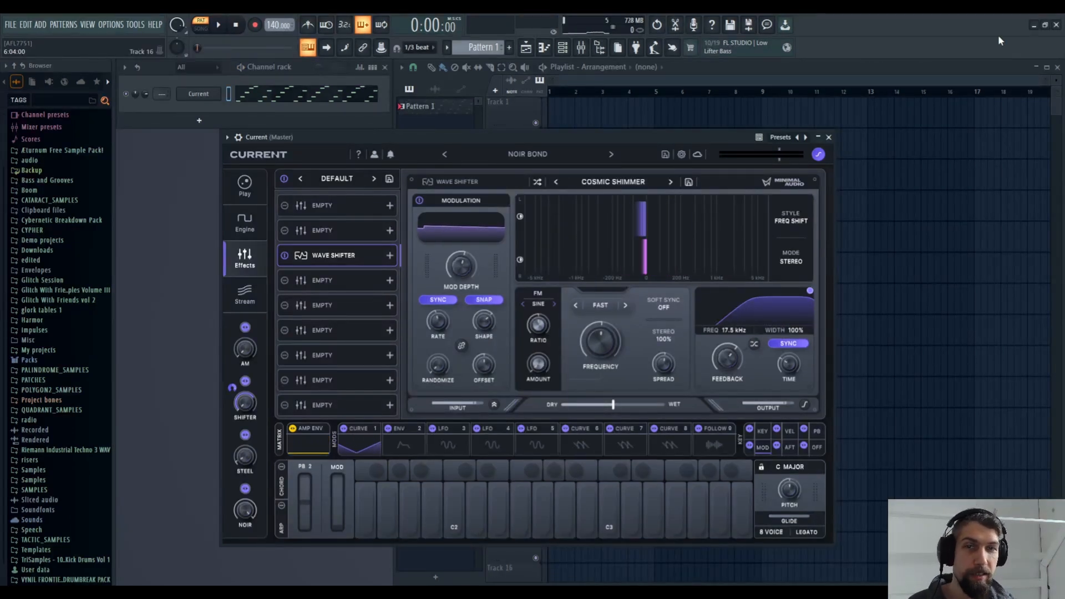
Replace the Wave Shifter with Swarm Reverb and shuffle its presets, finishing on Pumpski
left_click(390, 256)
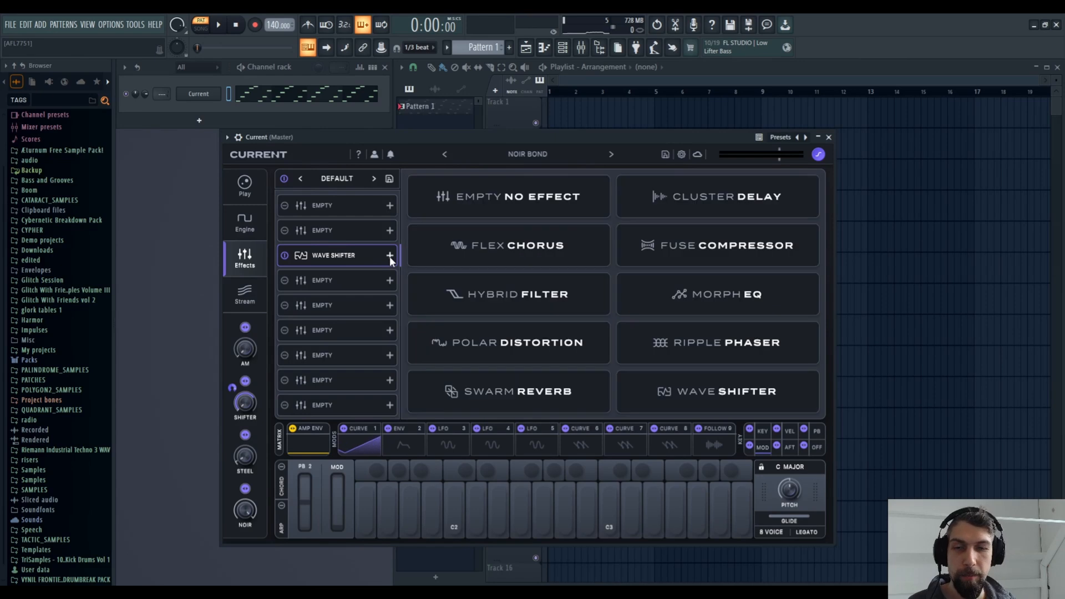
left_click(508, 387)
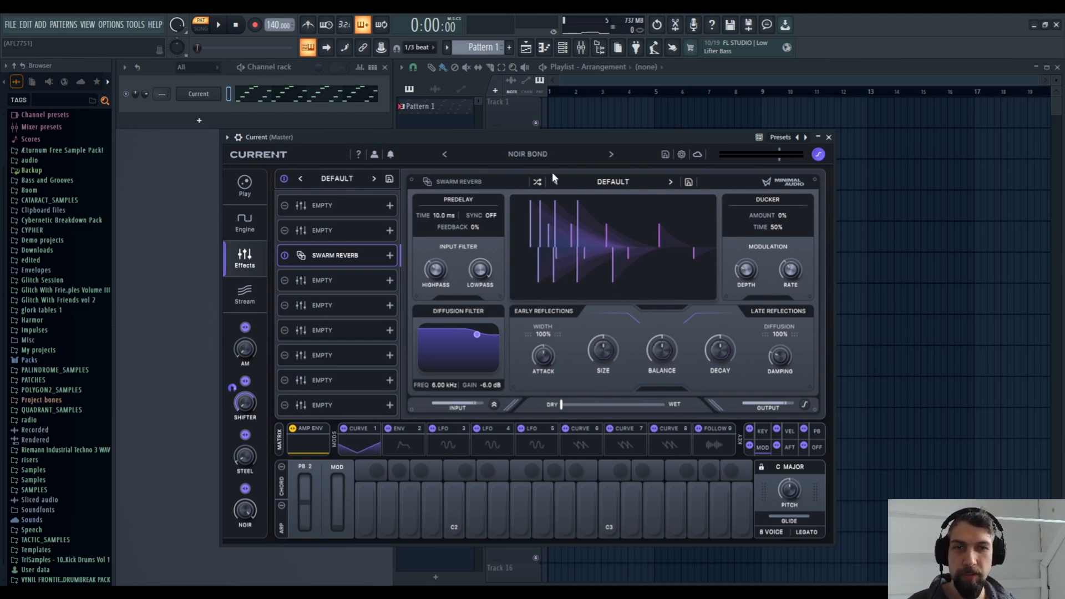
left_click(537, 181)
left_click(537, 181)
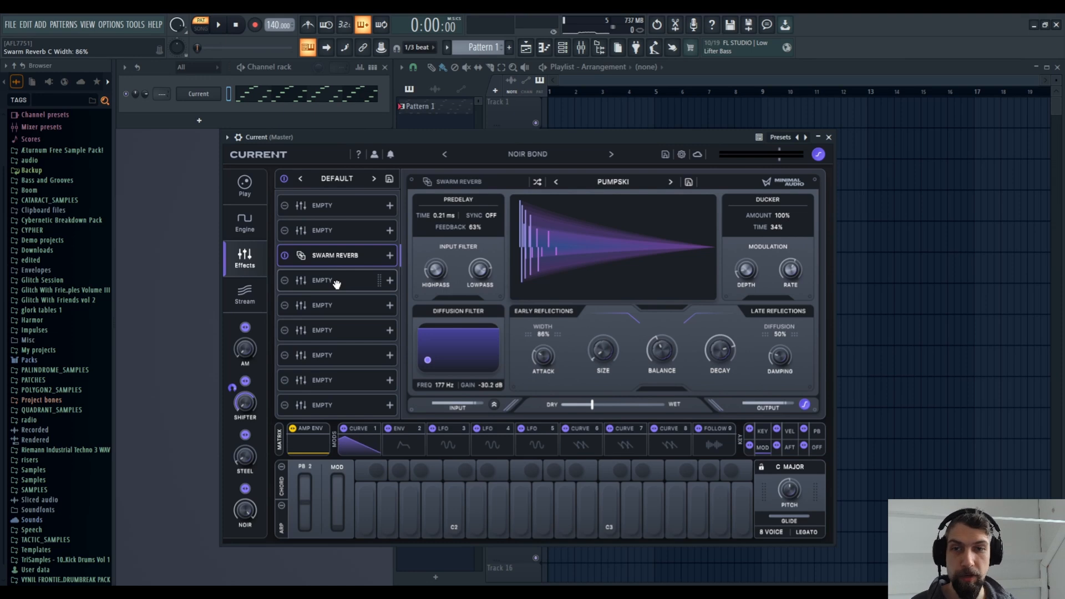
Add Hybrid Filter to the fourth effect slot and Polar Distortion to the fifth, giving each a random preset, with Polar Distortion landing on Synapse Collapse
left_click(528, 303)
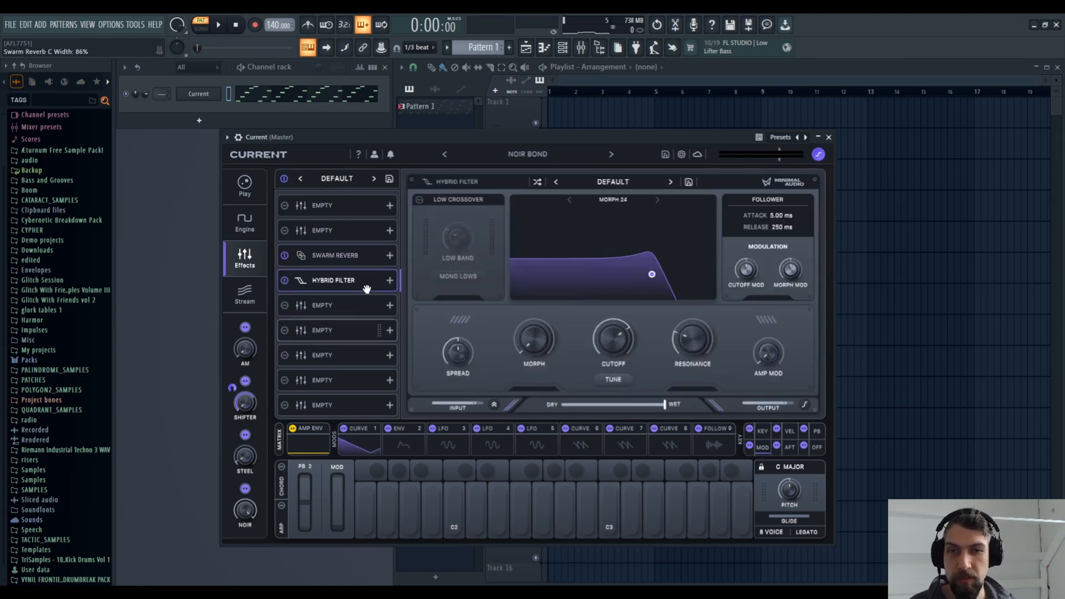
left_click(537, 182)
left_click(333, 305)
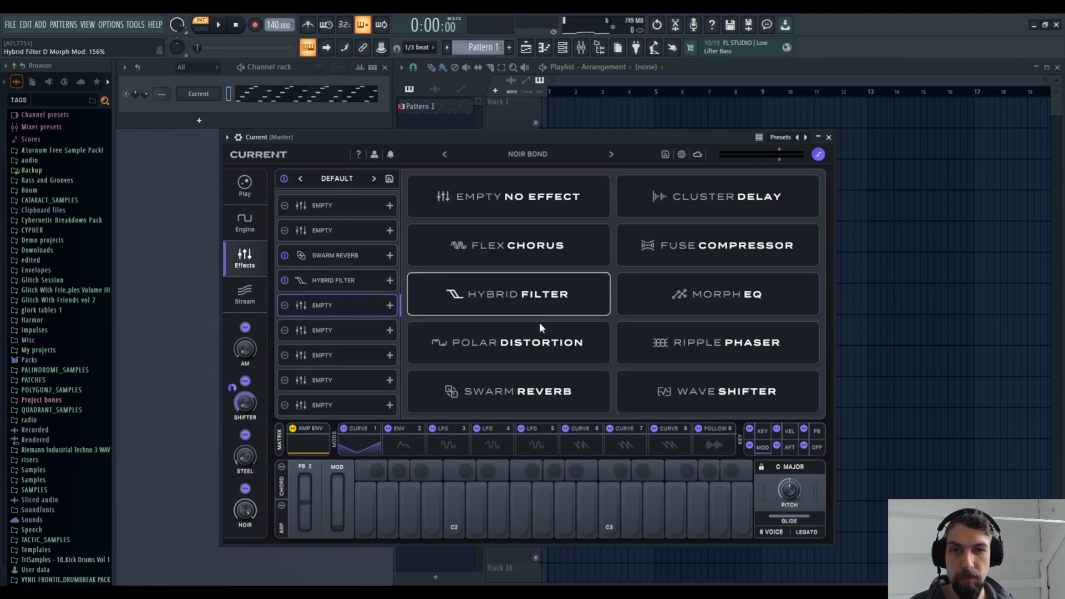
left_click(490, 338)
left_click(537, 182)
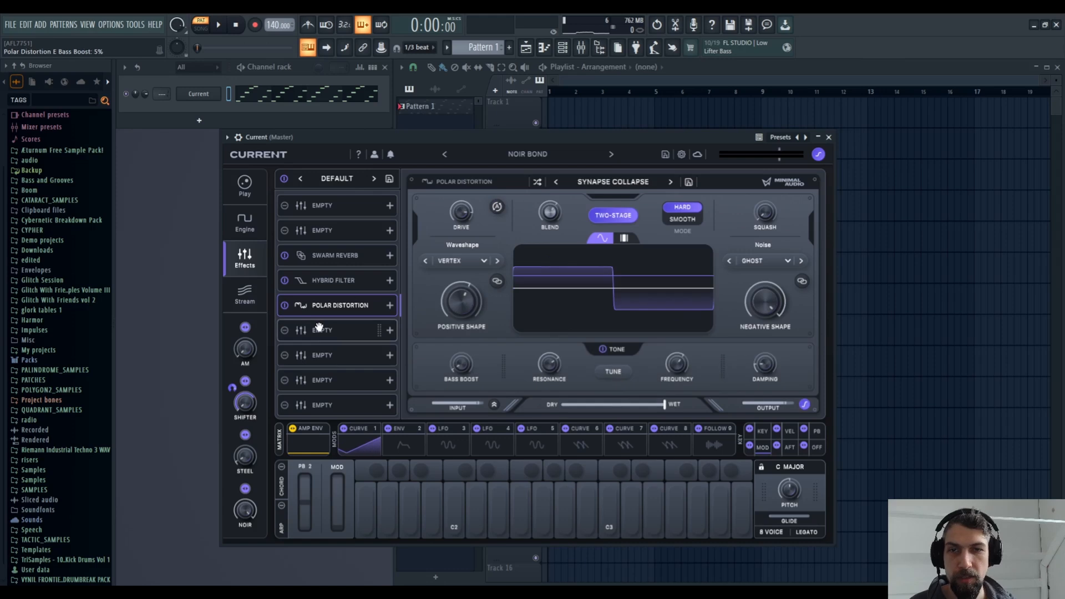
Add Ripple Phaser to the seventh effect slot and shuffle its preset to Flubber
left_click(320, 330)
left_click_drag(320, 330, 371, 361)
left_click(710, 355)
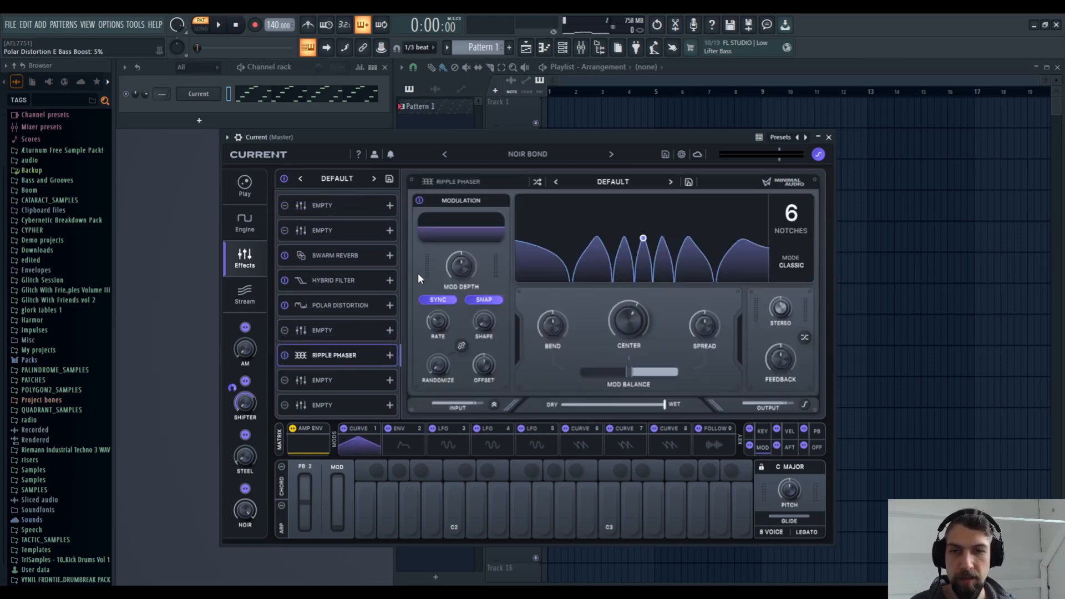
left_click(541, 180)
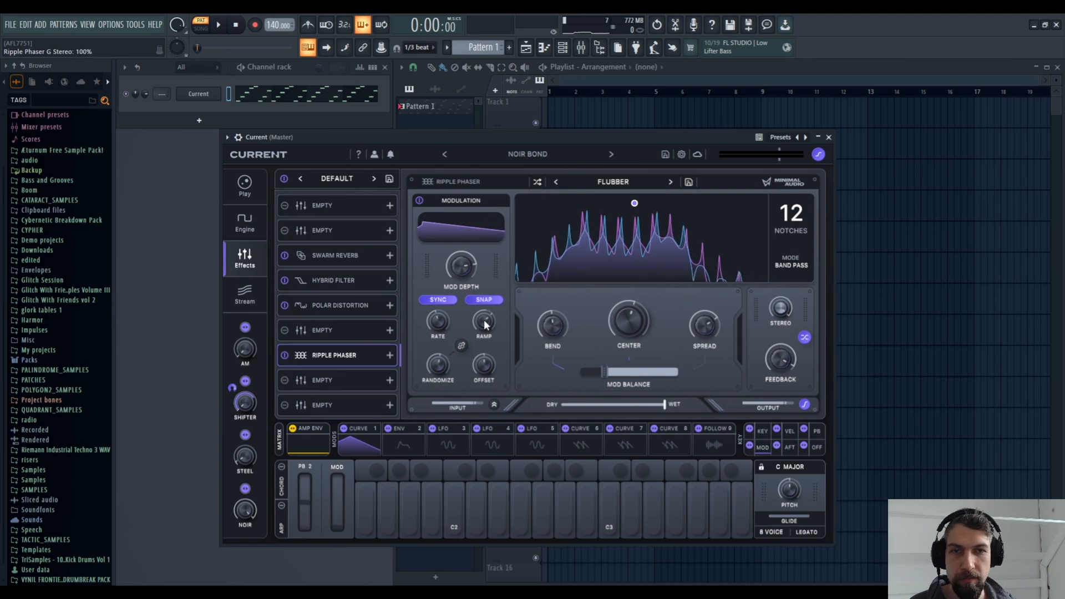
Put Morph EQ in the first effect slot, shuffle its presets until Middle Meet loads, and audition the full chain with the pattern
left_click(357, 205)
left_click(782, 297)
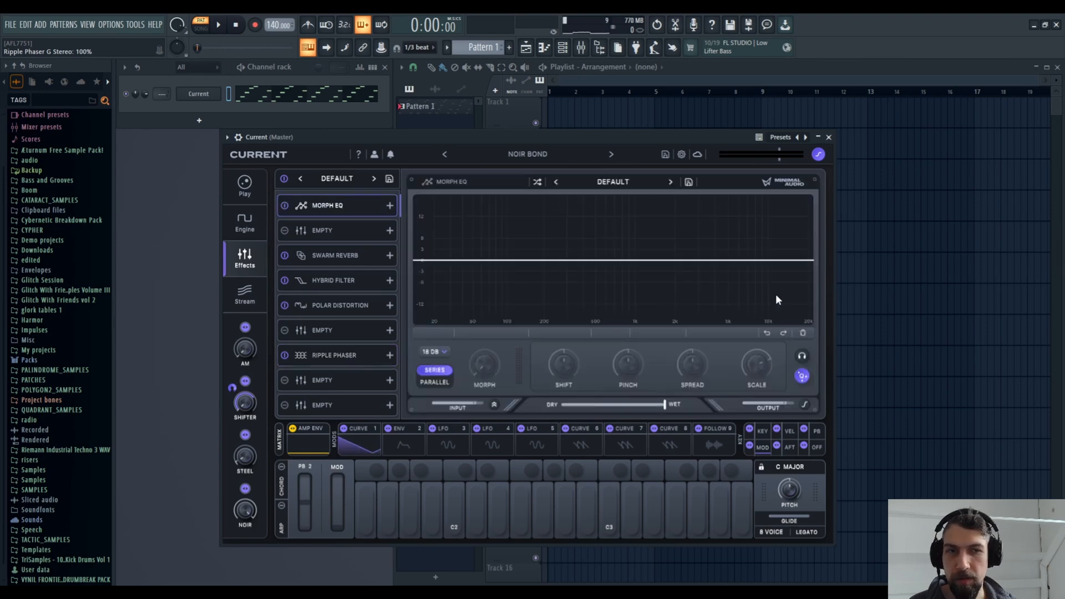
left_click(538, 181)
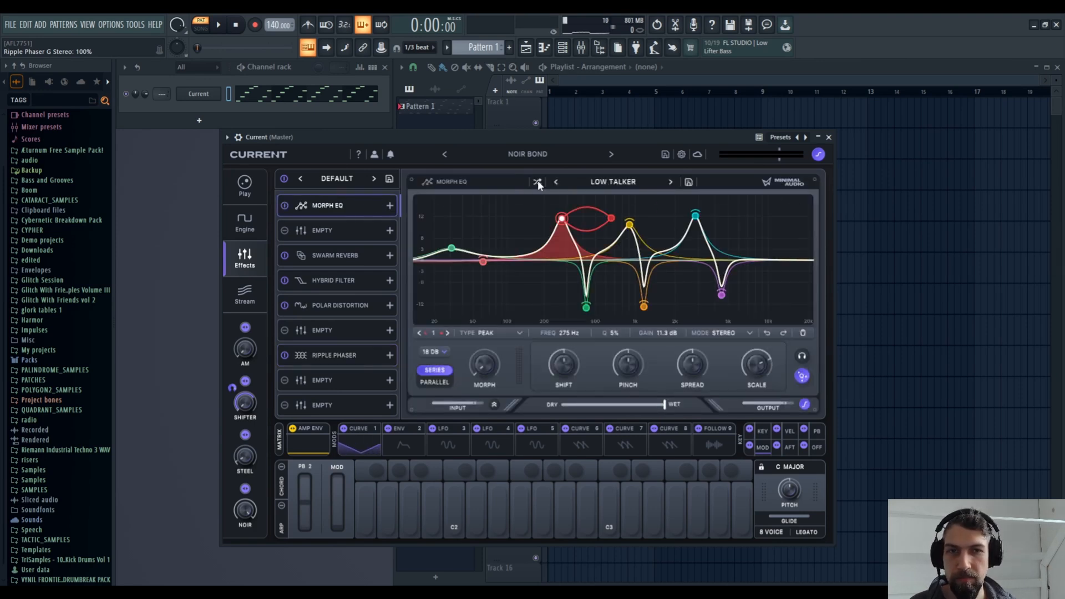
left_click(537, 181)
left_click(537, 181)
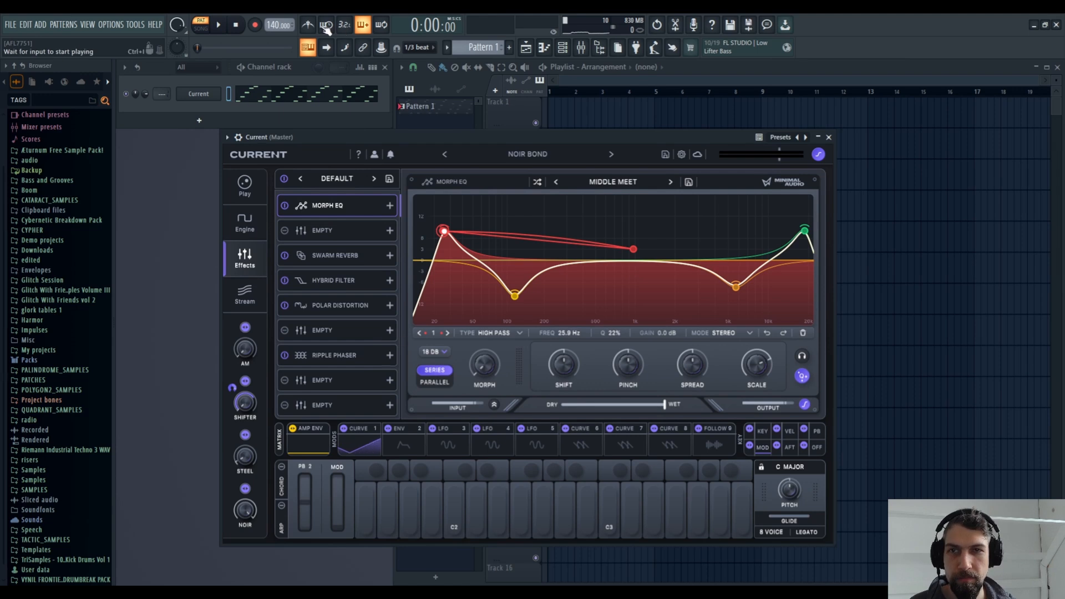
key("space")
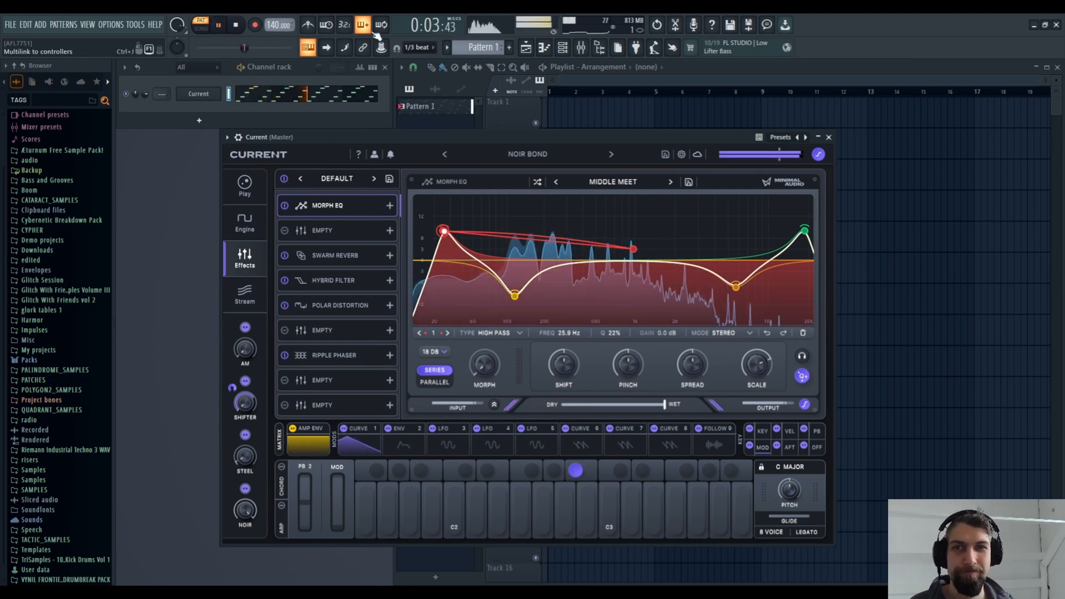
key("space")
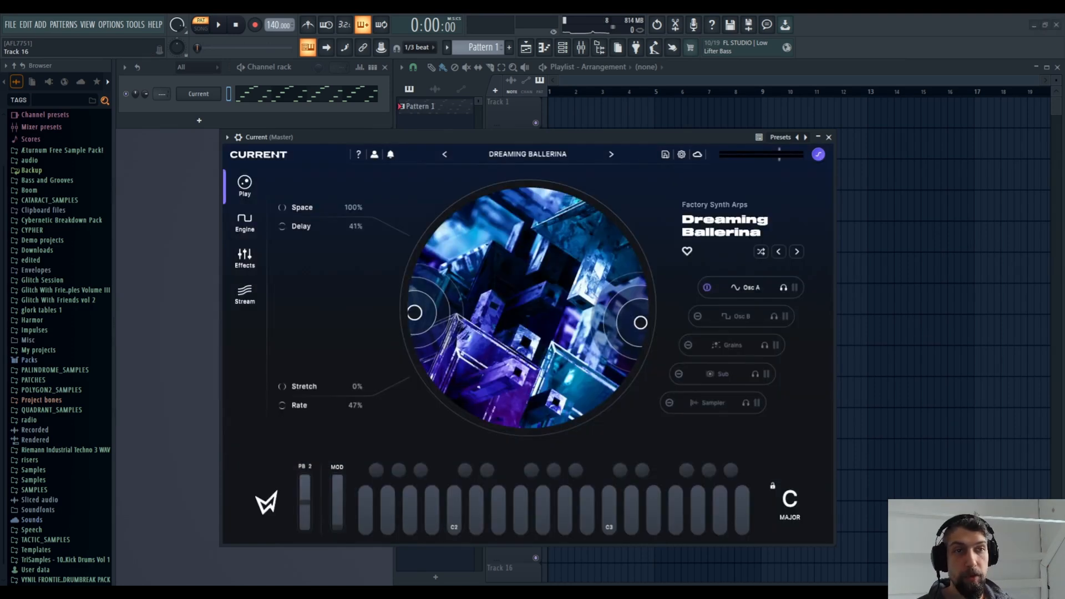
During pattern playback, move both Dreaming Ballerina macro pads around, finishing at Space 100%, Delay 90%, Stretch 6% and Rate 23%, and stop playback
key("space")
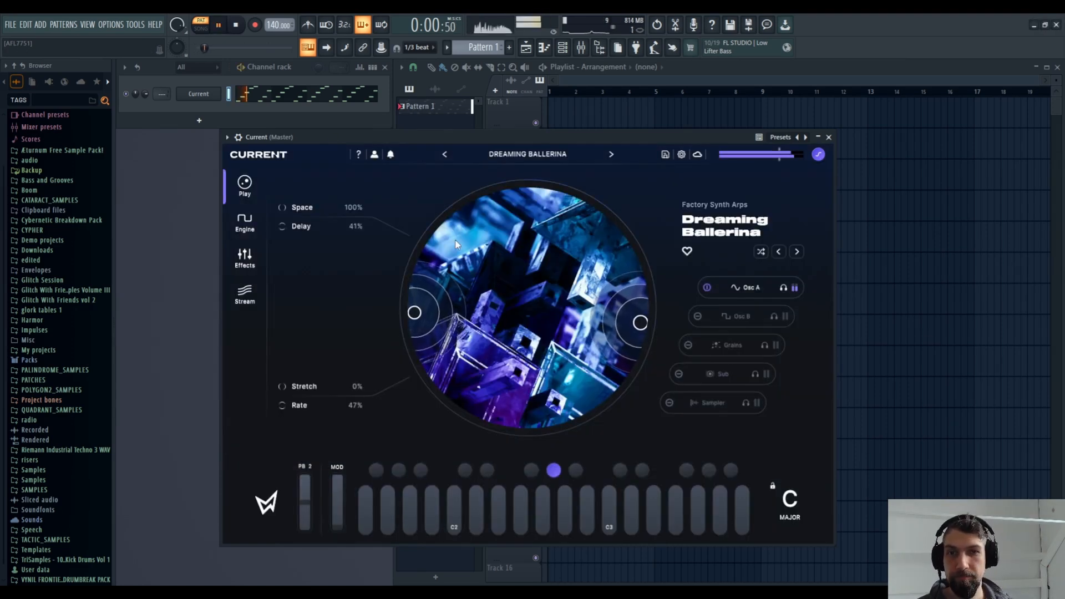
left_click_drag(414, 312, 591, 242)
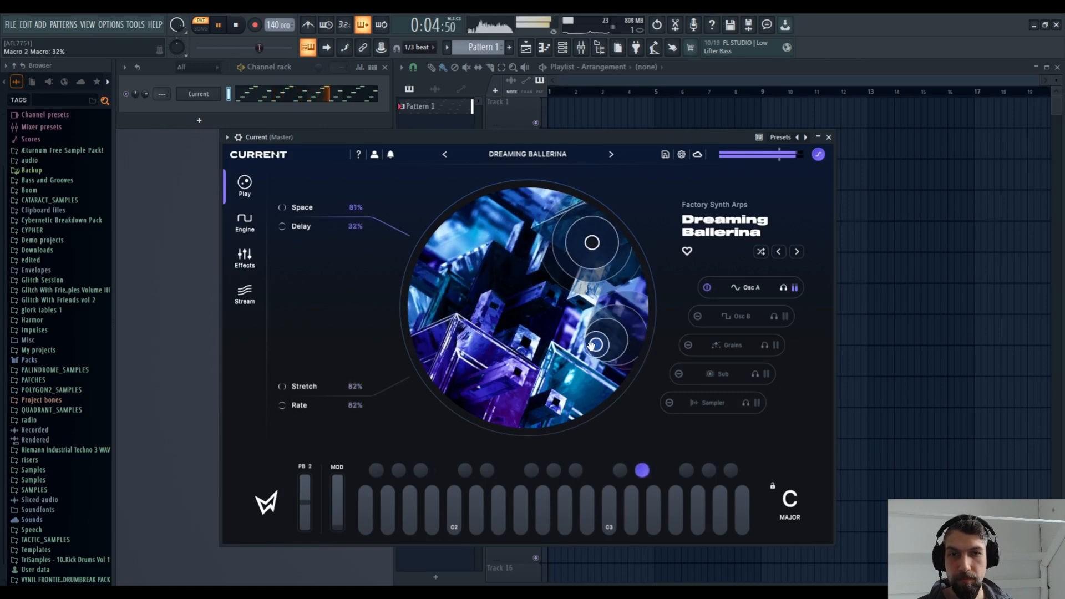
left_click_drag(640, 322, 445, 244)
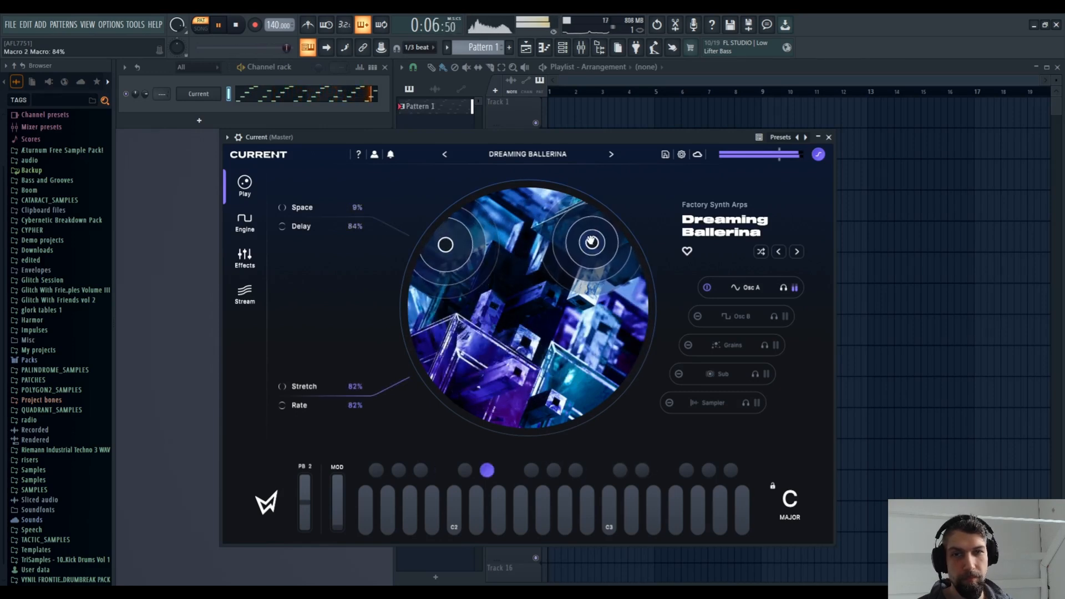
left_click_drag(591, 242, 435, 357)
left_click_drag(446, 244, 630, 239)
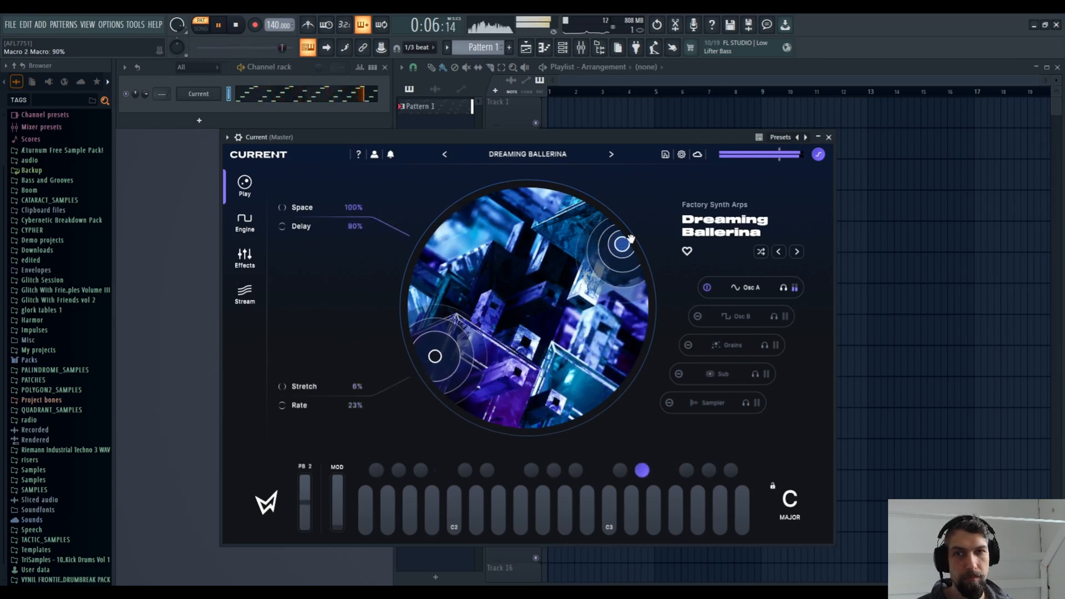
left_click(236, 25)
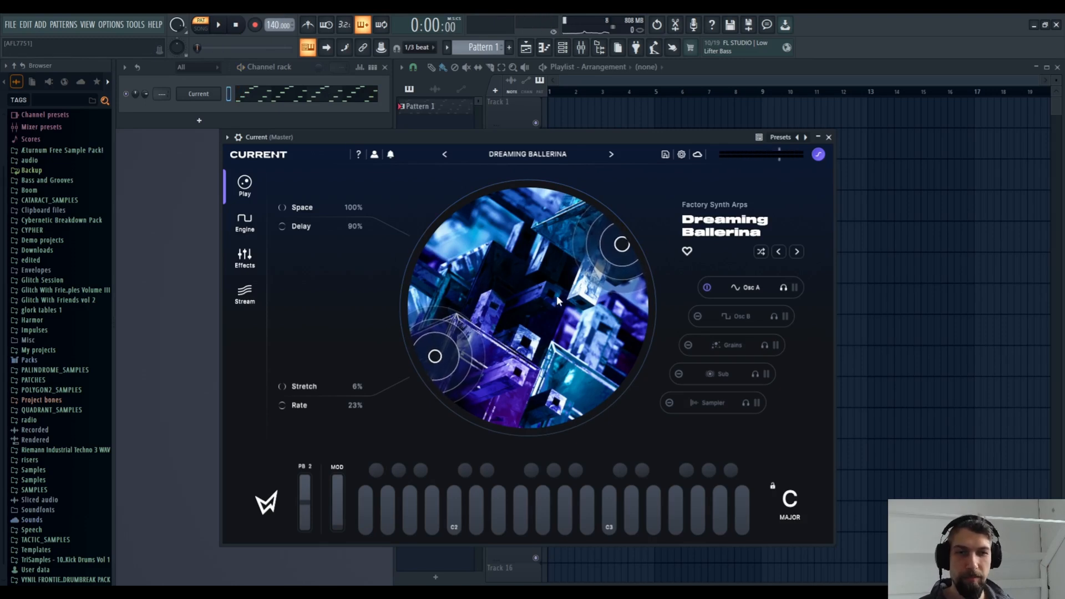
Browse the synth's preset library by category, including Factory Bass, Leads, Plucks, Synth Arps and Pads
left_click(532, 155)
scroll(427, 277, "down", 1)
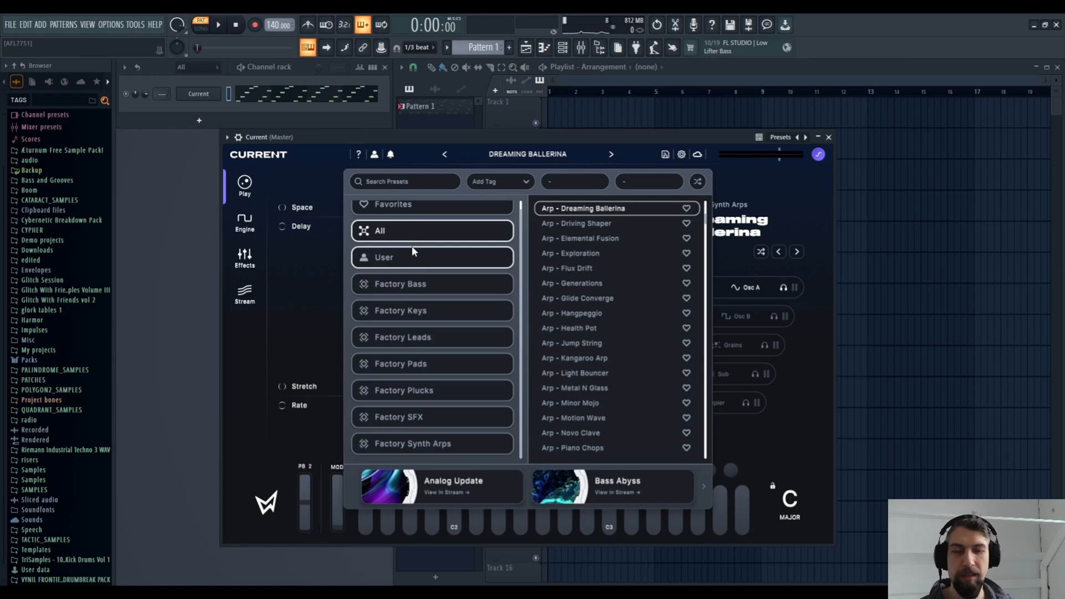
left_click(246, 182)
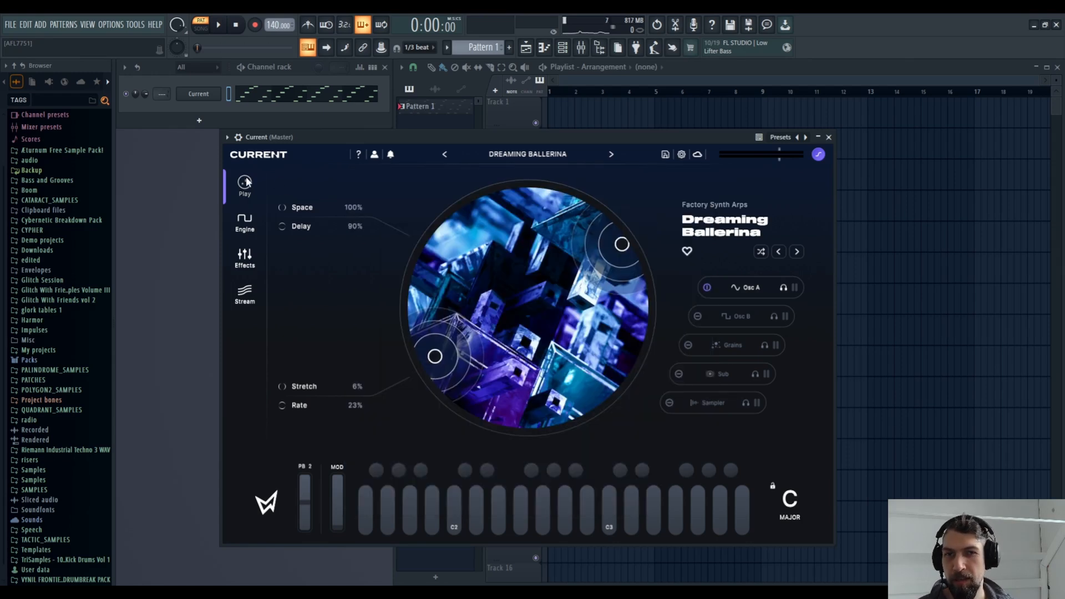
left_click(547, 155)
left_click(471, 287)
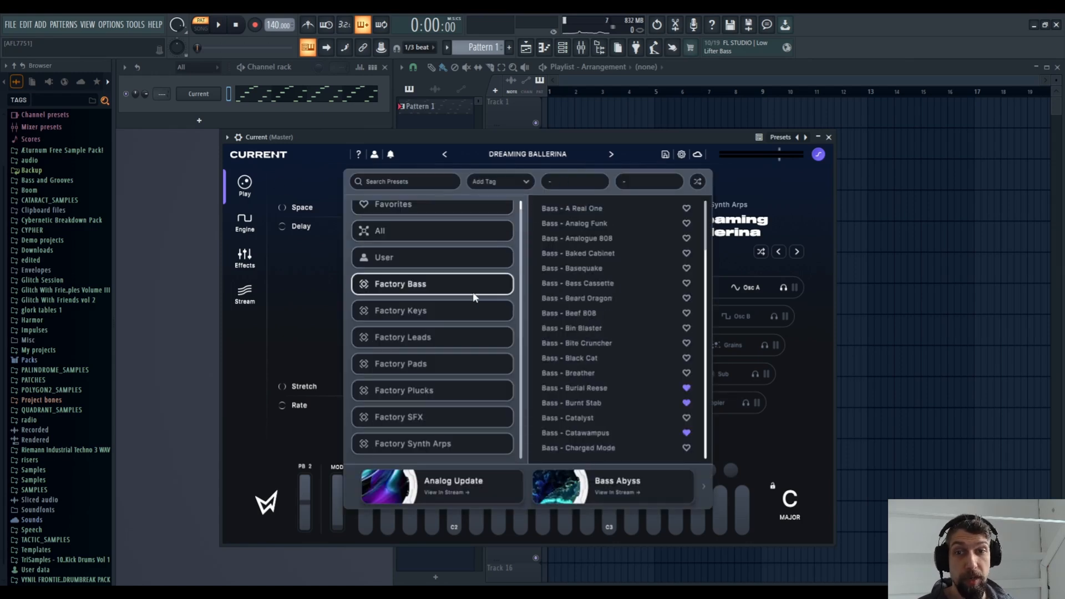
left_click(468, 336)
left_click(472, 390)
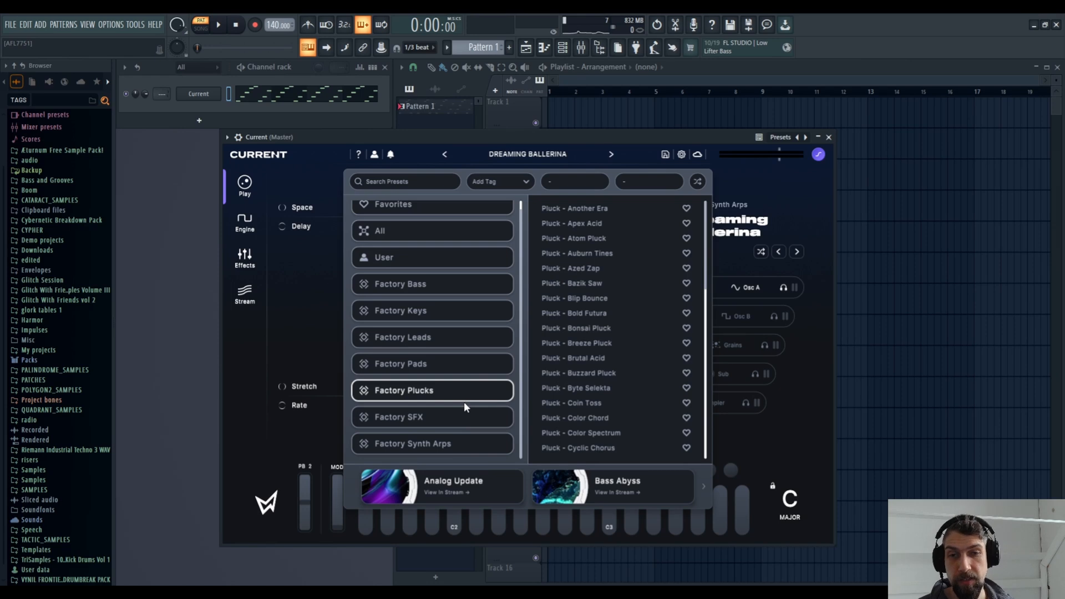
left_click(454, 443)
scroll(616, 408, "up", 2)
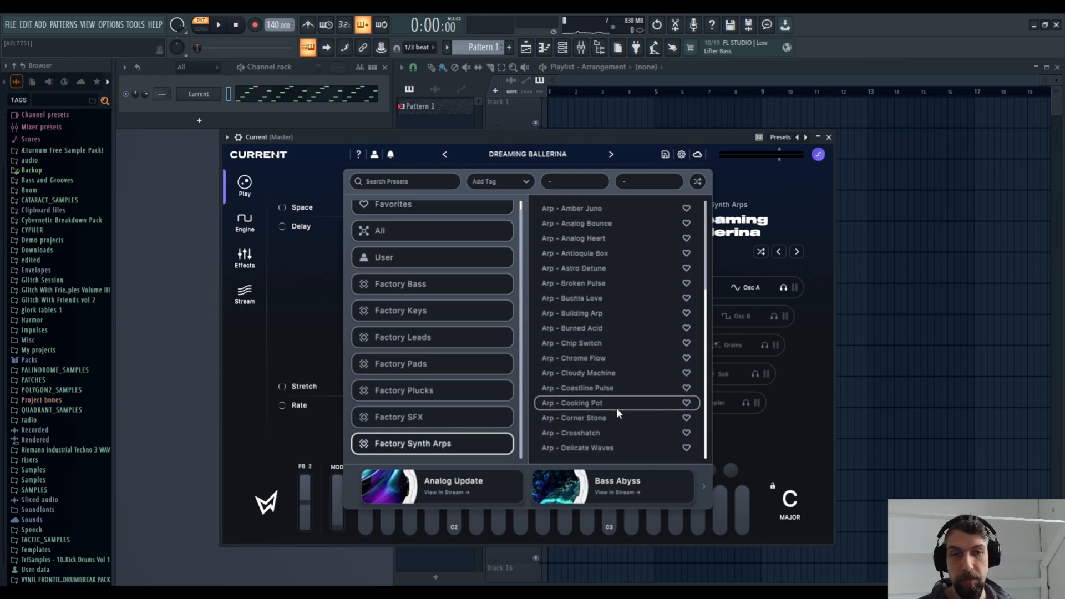
left_click(450, 364)
scroll(470, 247, "up", 1)
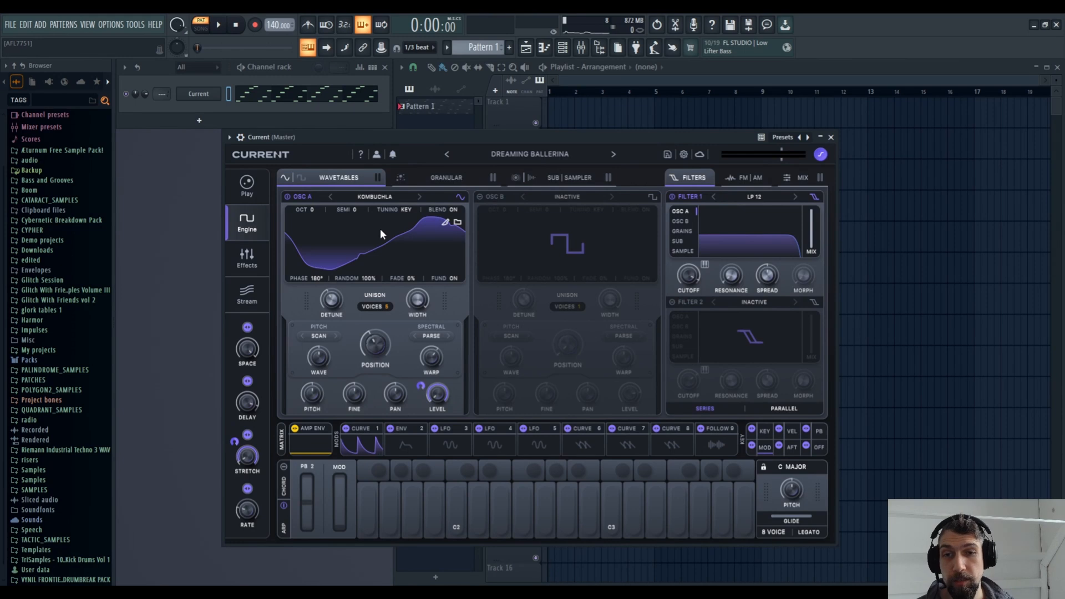
Load the cw_amen_chopper drum break from the sample browser into oscillator A as its wavetable
left_click(446, 221)
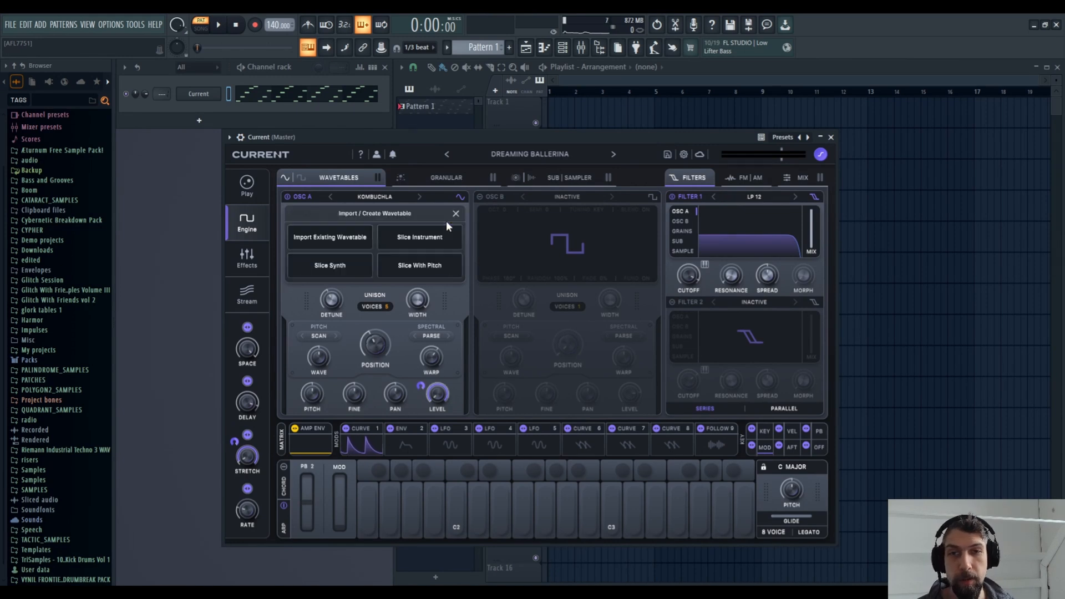
left_click(454, 219)
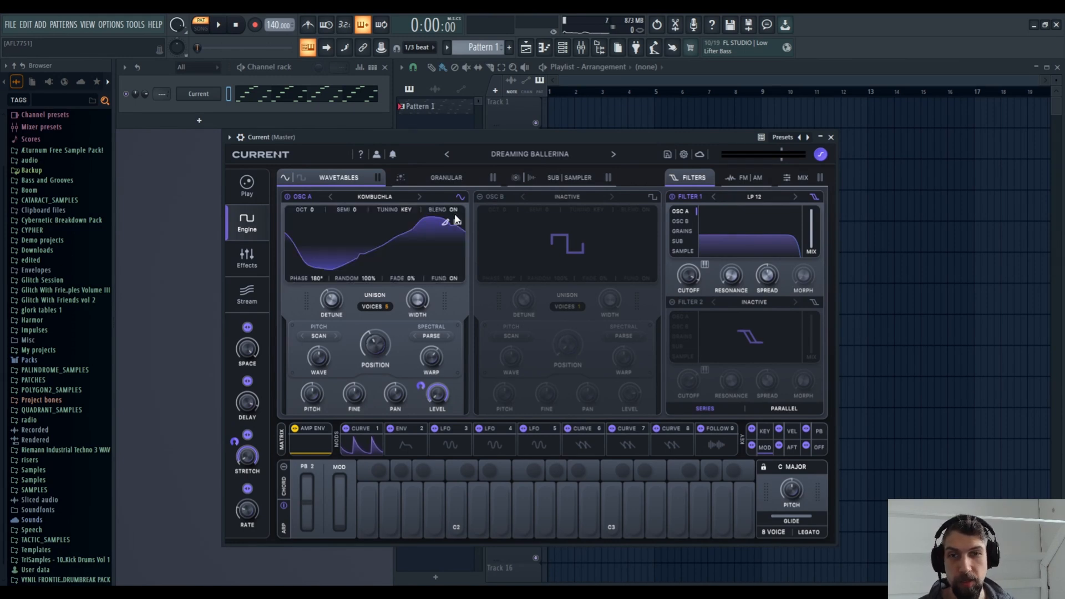
left_click(50, 359)
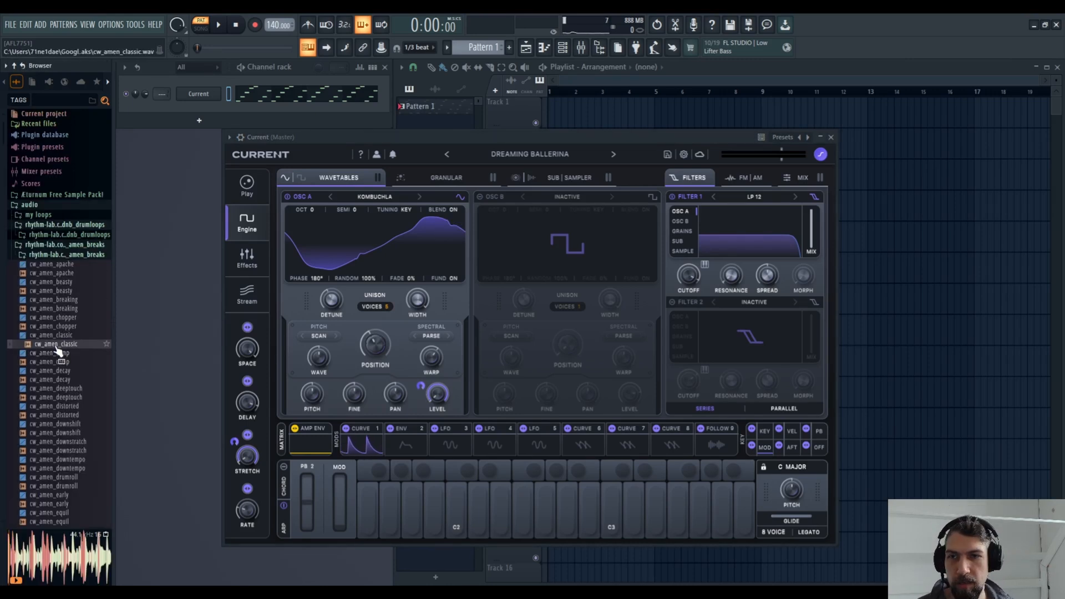
left_click_drag(59, 349, 301, 267)
left_click(543, 389)
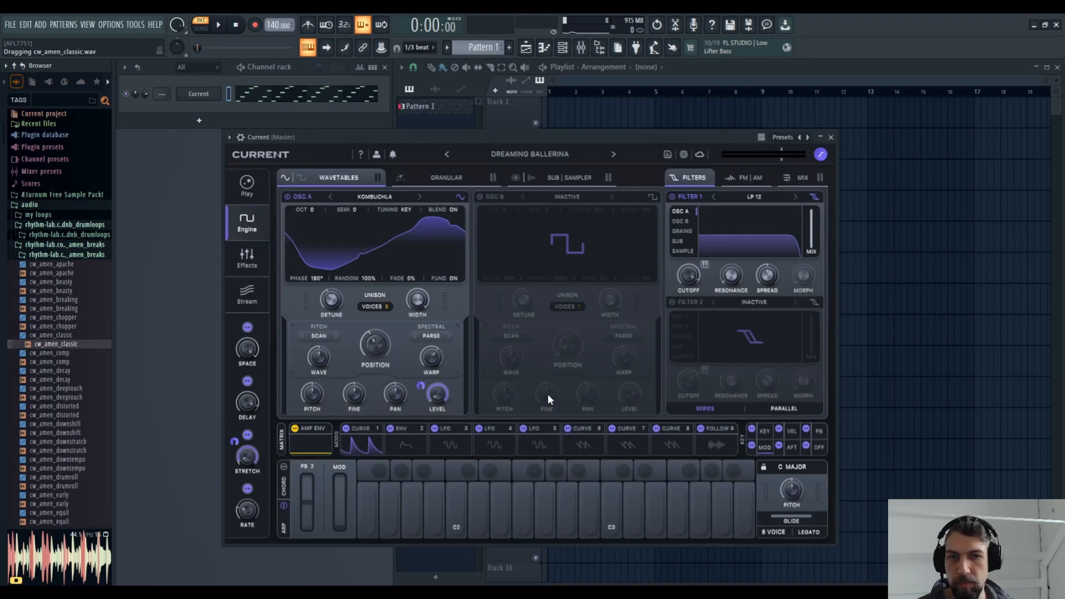
left_click_drag(55, 328, 311, 240)
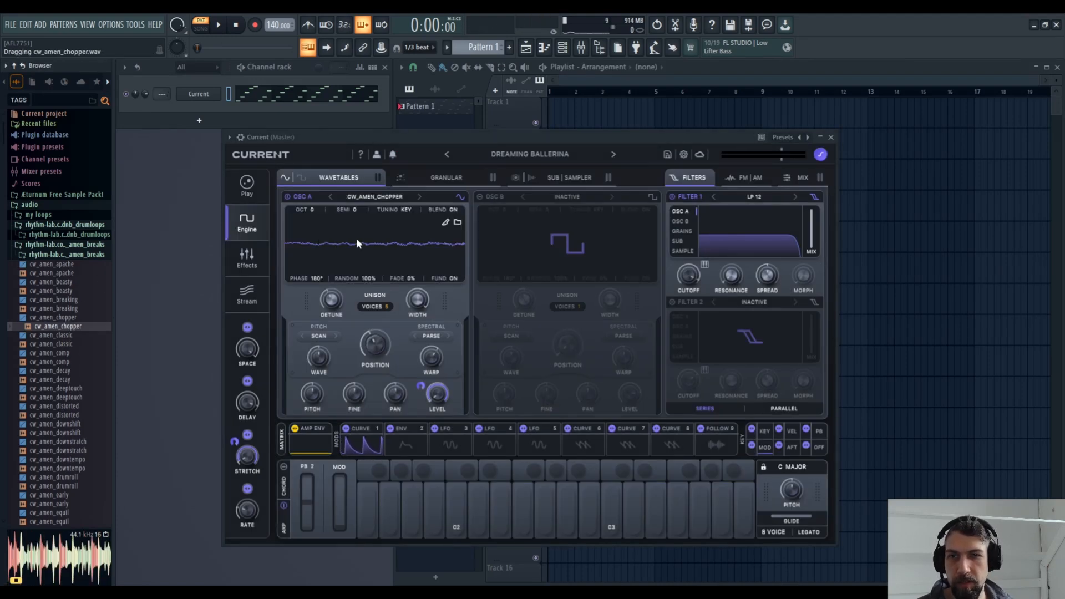
Sweep oscillator A's wavetable position while auditioning the drum break wavetable with the pattern, and stop playback
left_click_drag(372, 351, 371, 402)
left_click(219, 25)
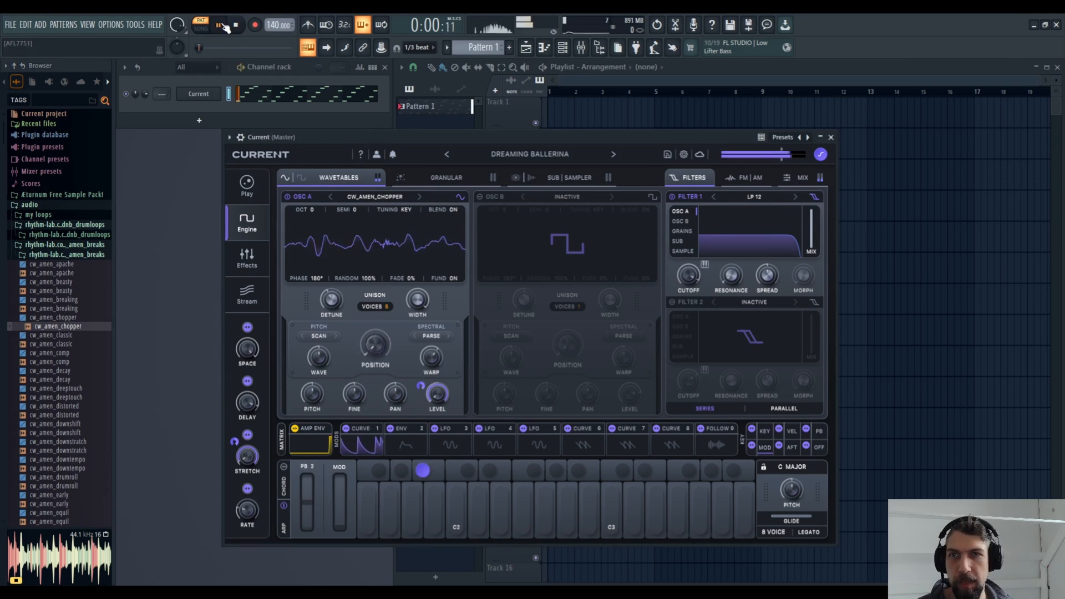
left_click_drag(375, 345, 358, 251)
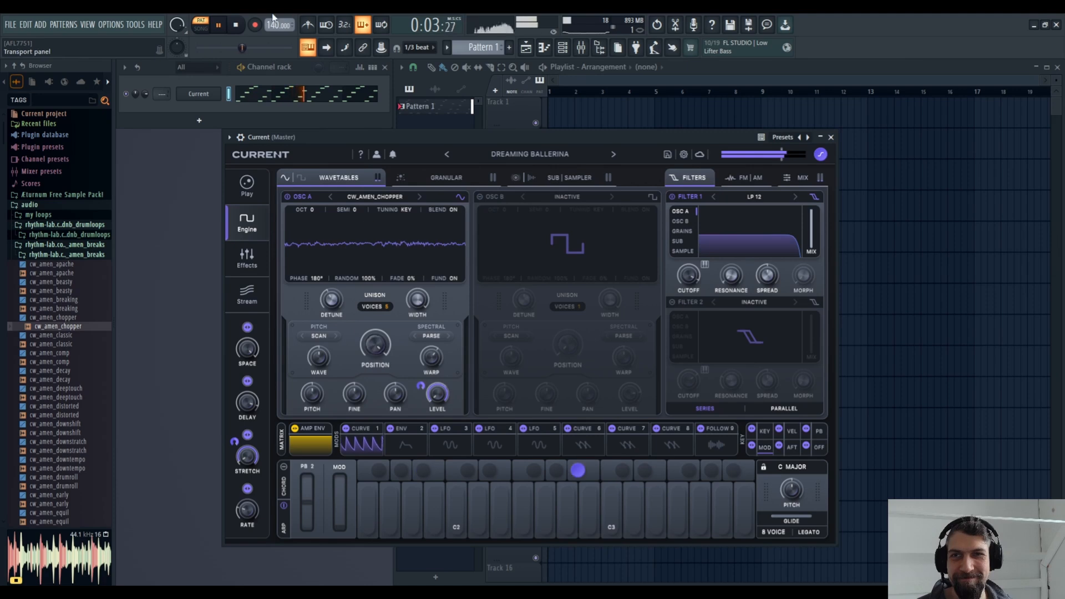
key("space")
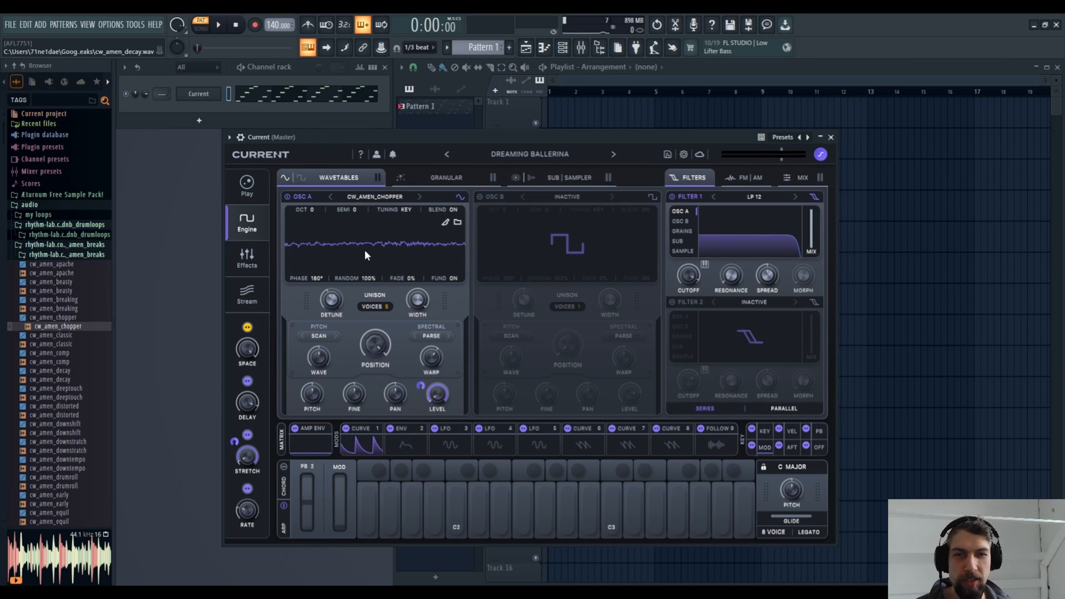
Load the cw_amen_downstratch sample into the granular engine and start pattern playback
left_click(446, 177)
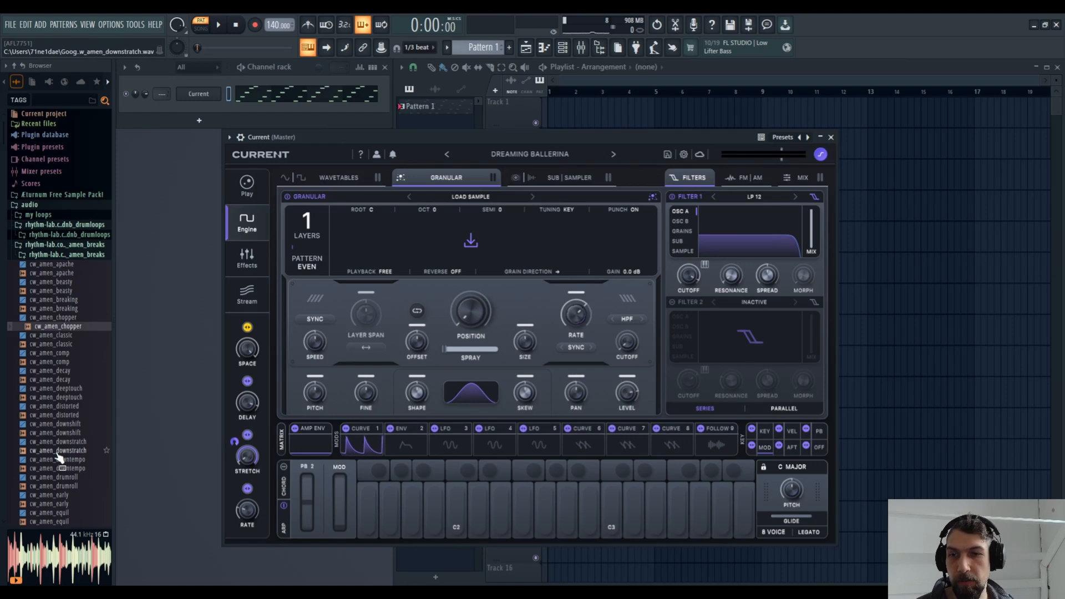
left_click_drag(61, 450, 457, 242)
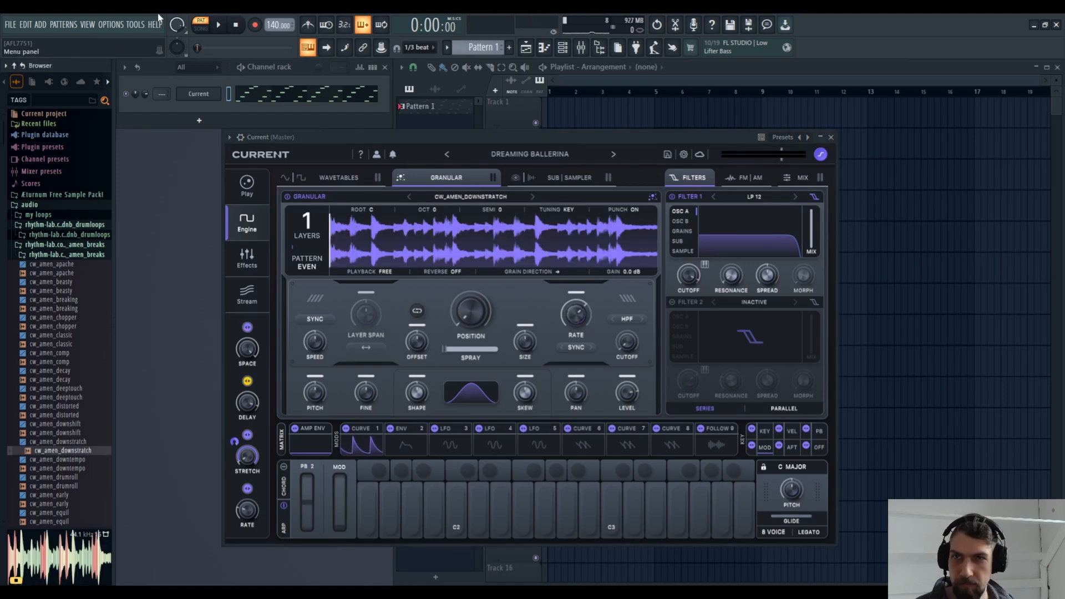
left_click(227, 28)
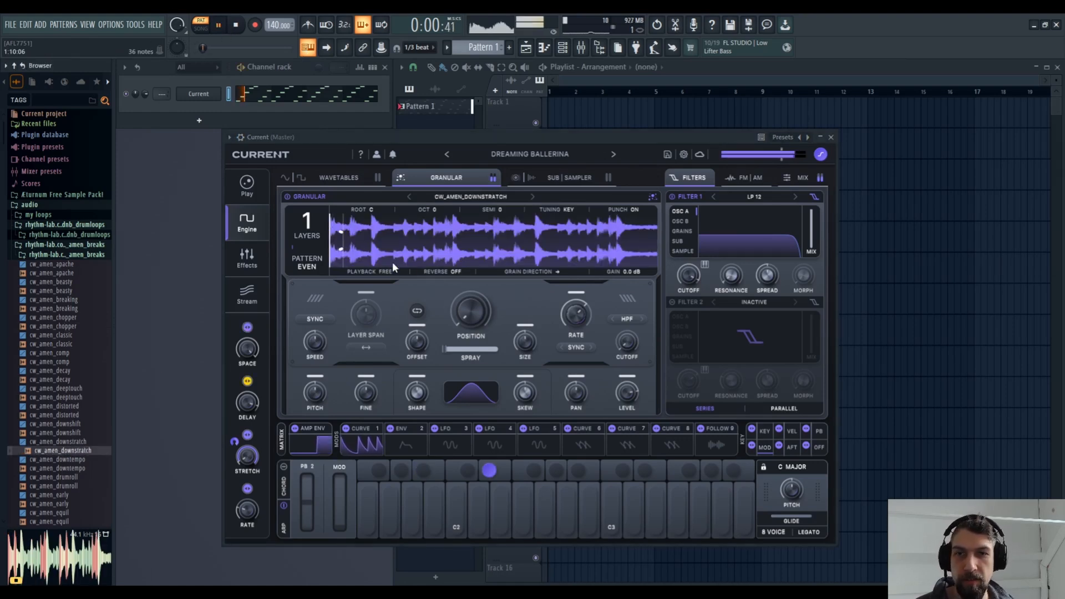
Shape the granular sound during playback with speed about 172%, position about 35%, an adjusted offset and the toggle above the offset enabled
left_click_drag(315, 392, 324, 311)
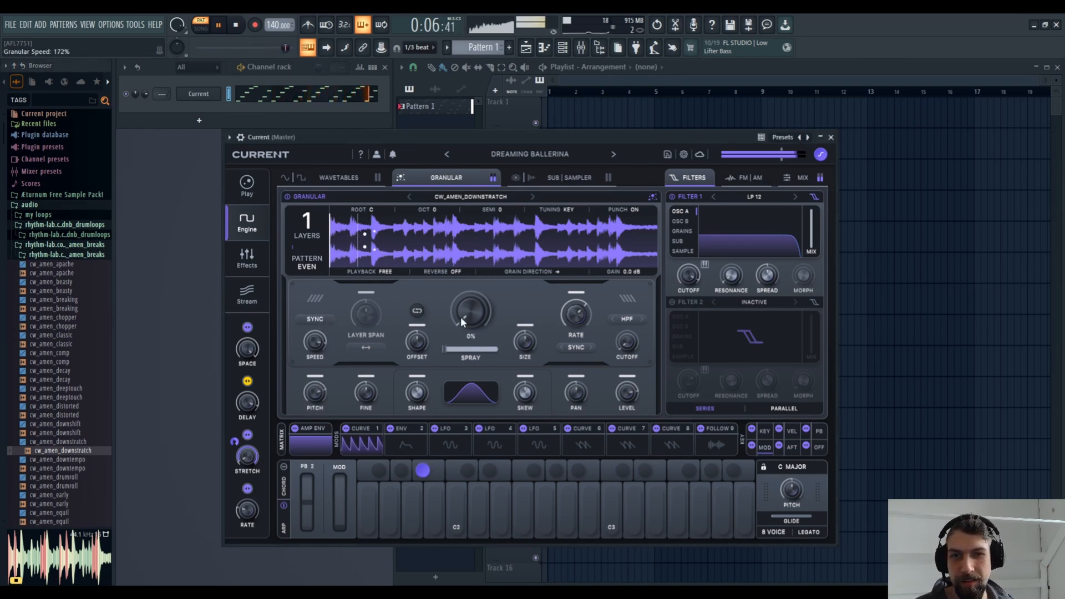
mouse_move(460, 317)
left_mouse_down()
mouse_move(481, 268)
mouse_move(477, 291)
left_mouse_up()
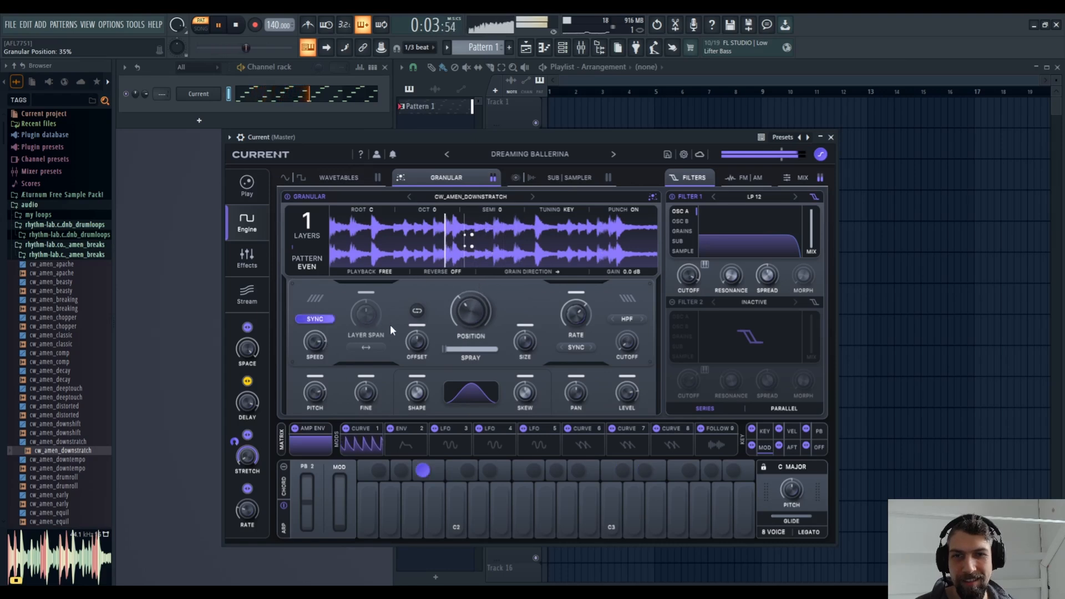
left_click_drag(415, 342, 421, 313)
left_click(419, 311)
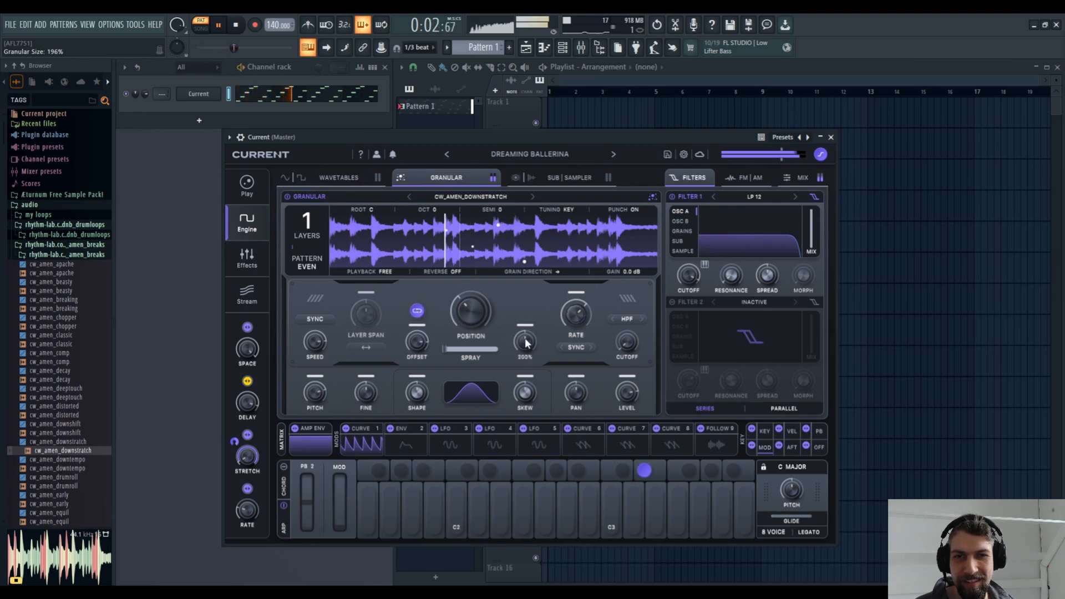
Adjust the grain size, set the granular cutoff to about 22.4 Hz, and skew the grain envelope into a rising ramp
left_click_drag(524, 339, 642, 315)
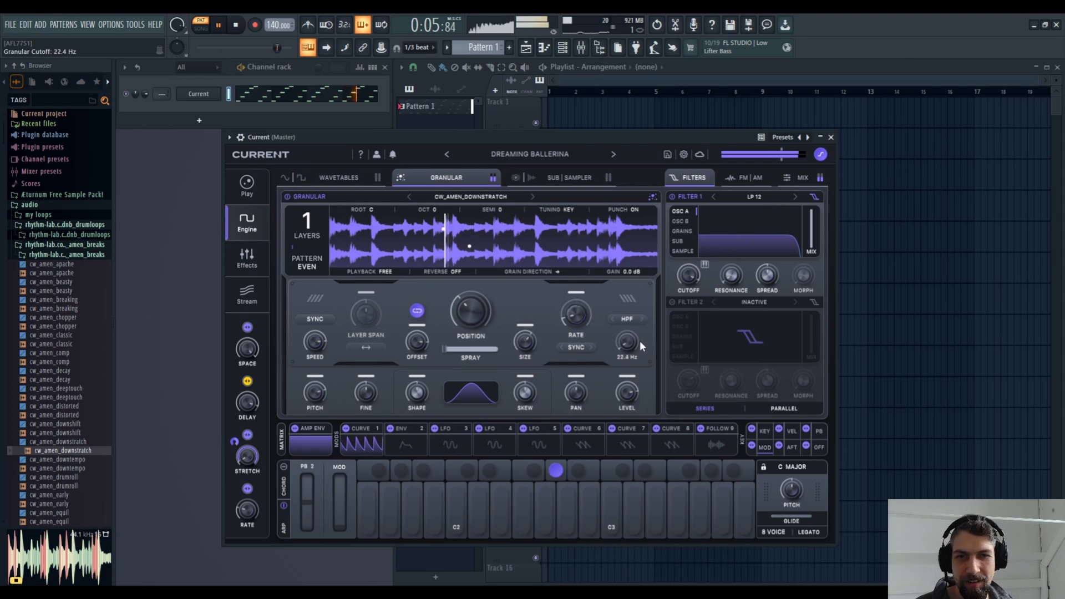
left_click_drag(530, 388, 525, 441)
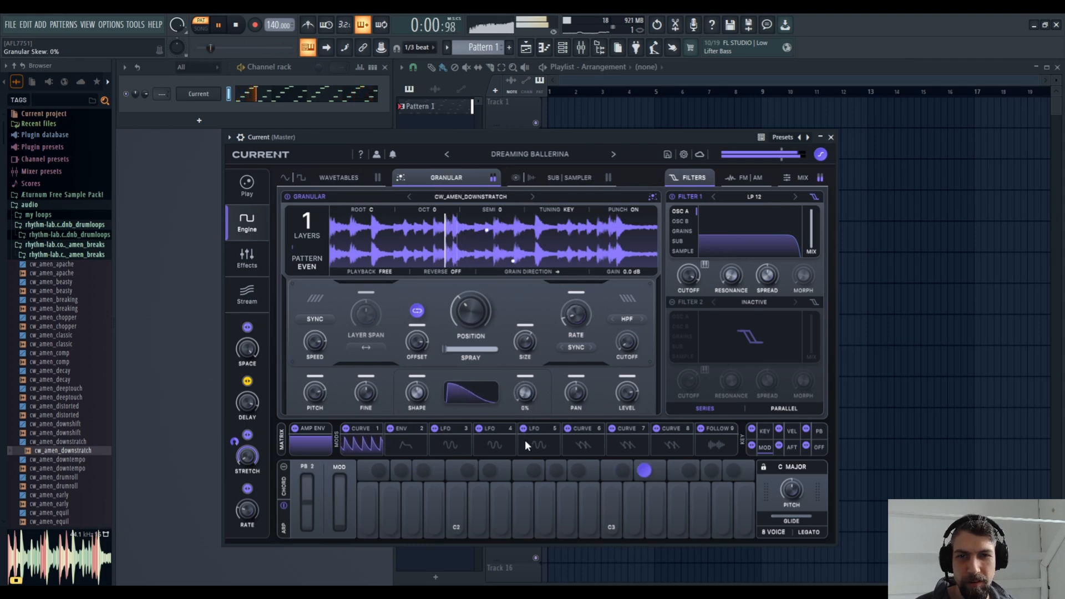
left_click_drag(522, 393, 532, 287)
Try panning the granular sound hard to one side, then settle on pan about 5 L and level about -10.1 dB
left_click_drag(577, 394, 578, 362)
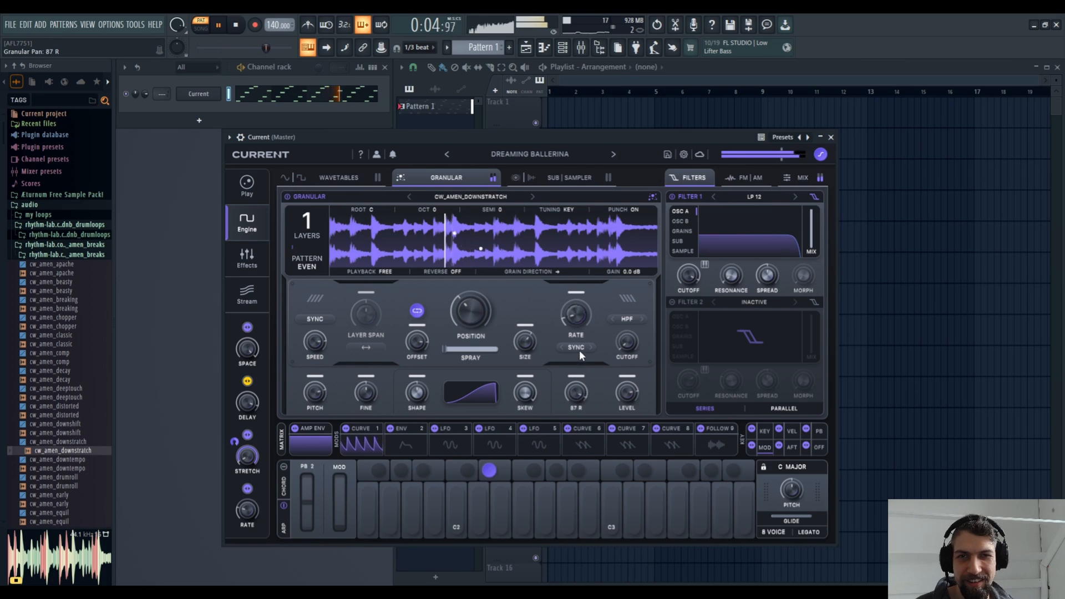
left_click_drag(627, 392, 624, 438)
left_click_drag(571, 396, 574, 437)
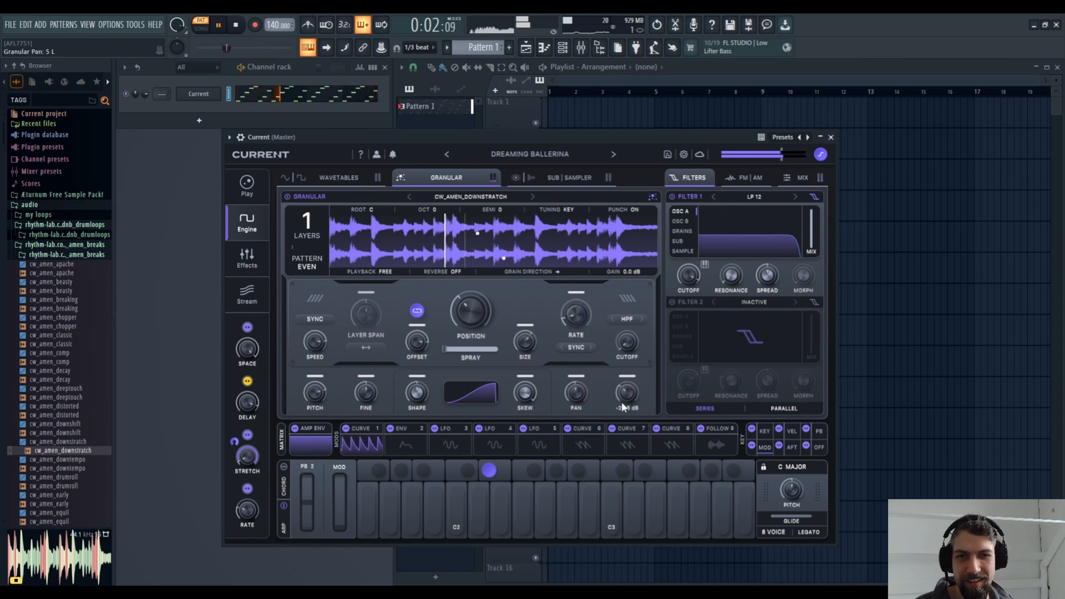
left_click_drag(623, 400, 626, 379)
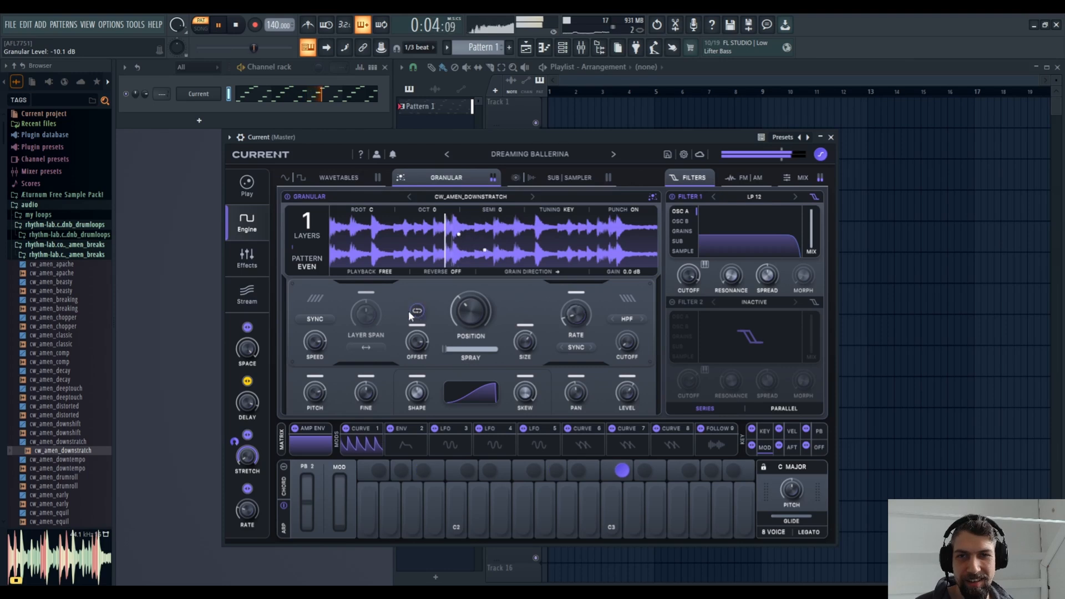
Set granular playback to One-Shot, reversed, with random grain direction and a start point of about 38%
left_click(356, 272)
left_click(377, 313)
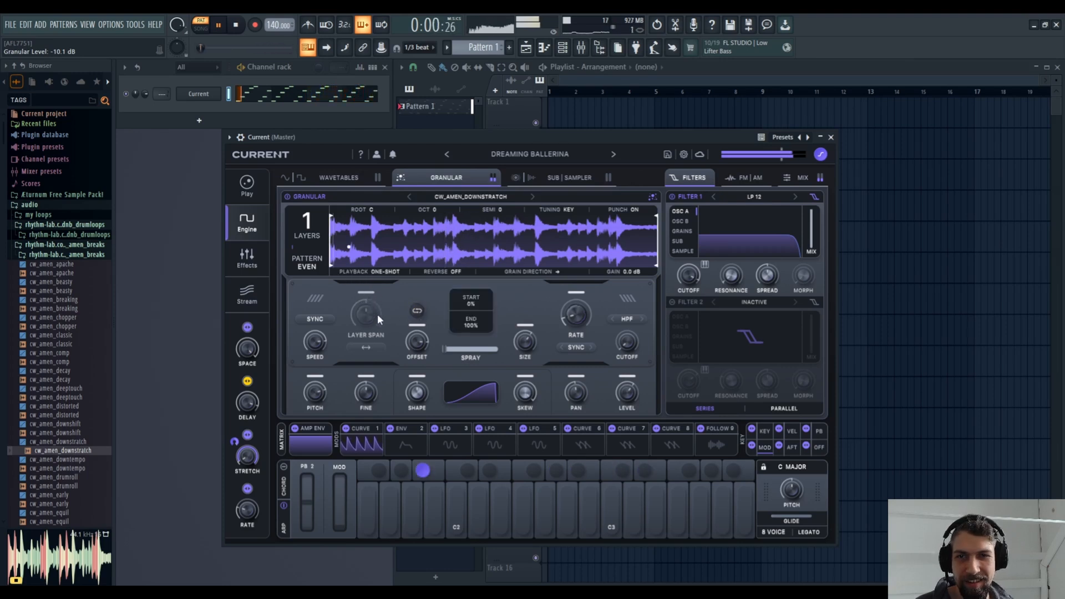
left_click(442, 272)
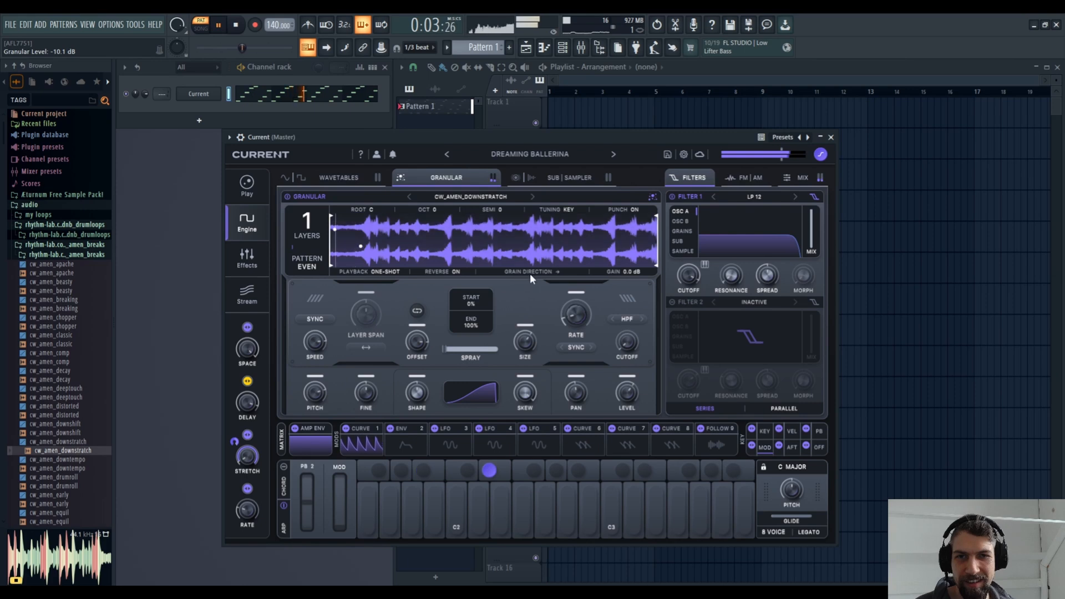
left_click(515, 310)
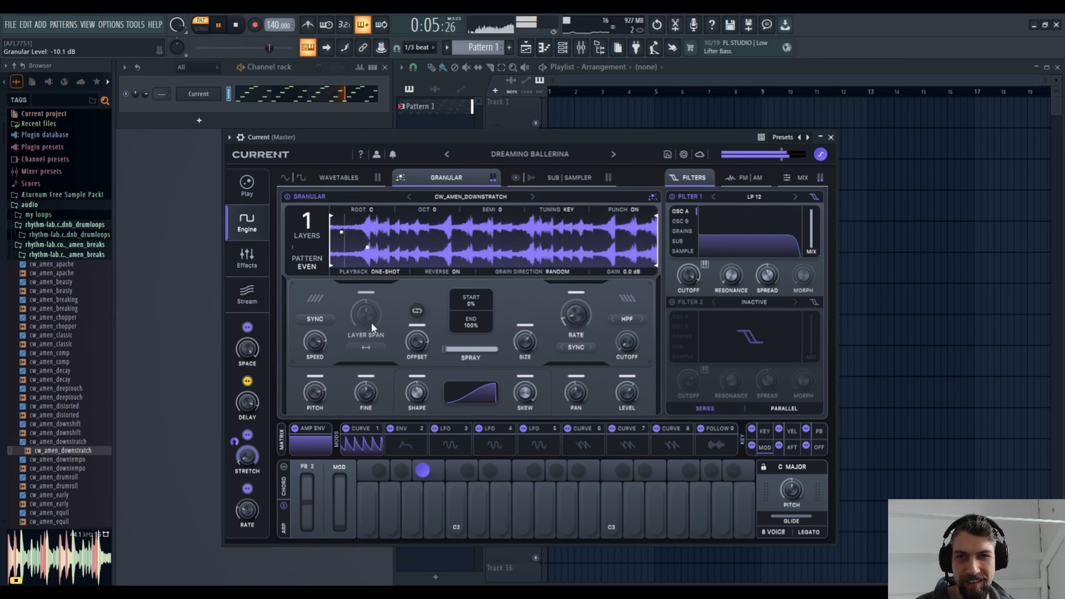
left_click_drag(471, 303, 434, 360)
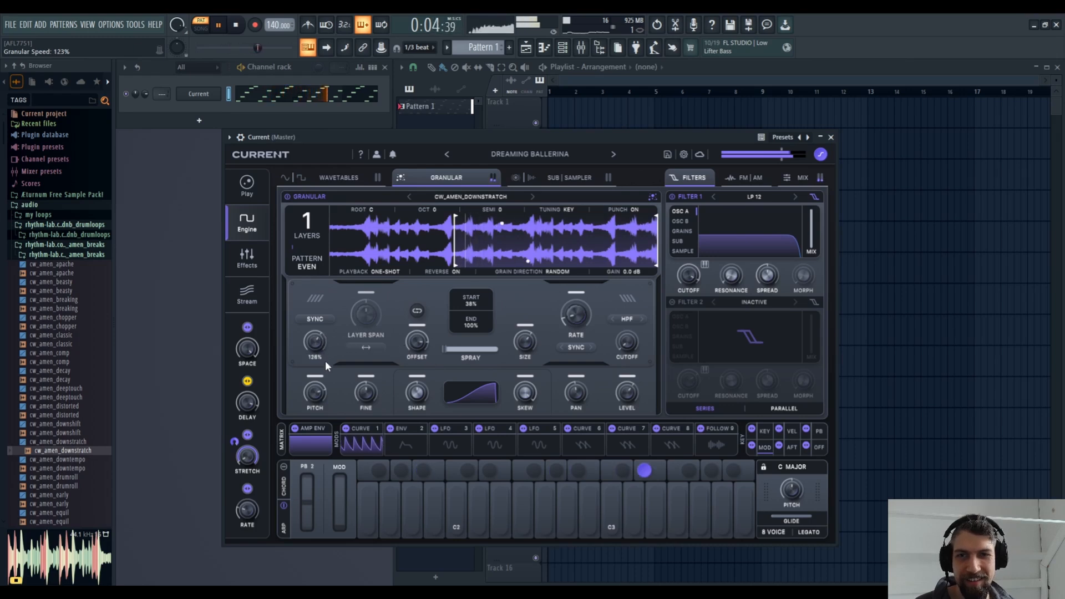
Shape the grains with fine tuning about +19, a flatter envelope, size about 204% and a free-running rate, and stop playback
left_click_drag(321, 397, 319, 444)
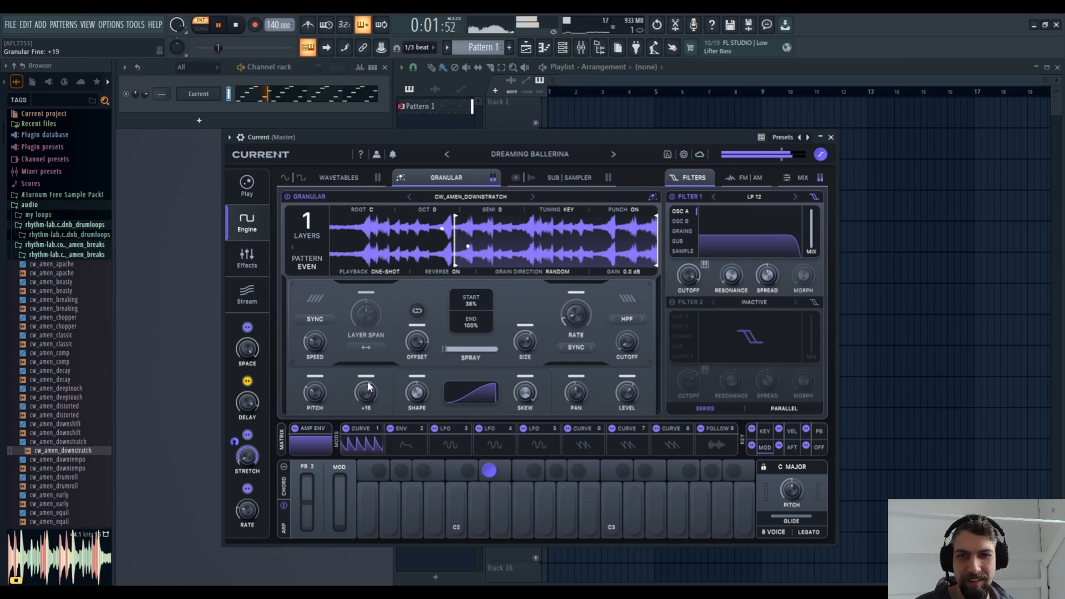
left_click_drag(417, 385, 415, 349)
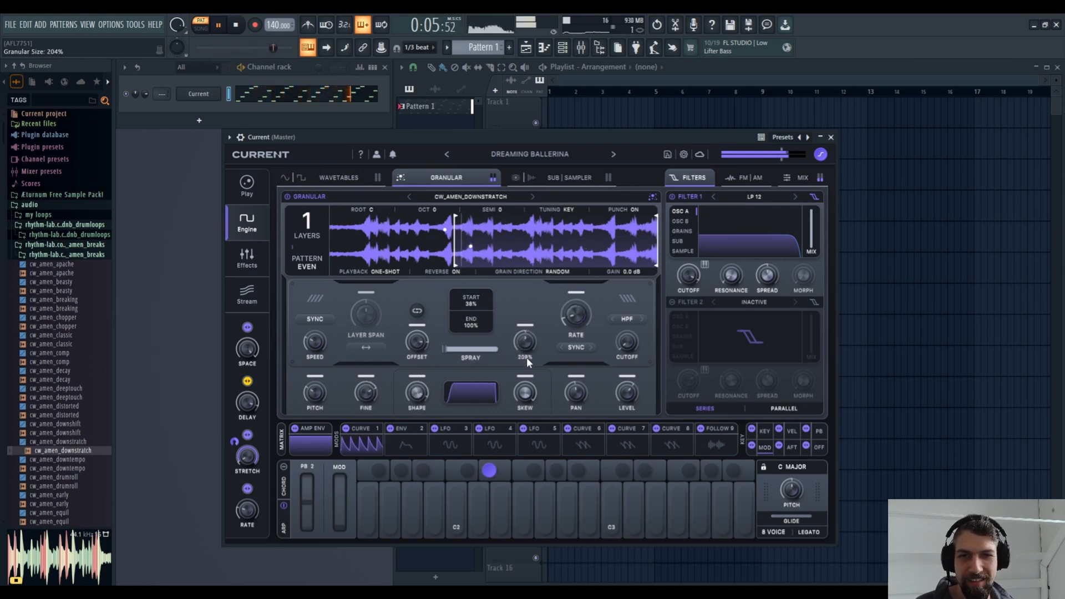
left_click_drag(576, 314, 584, 251)
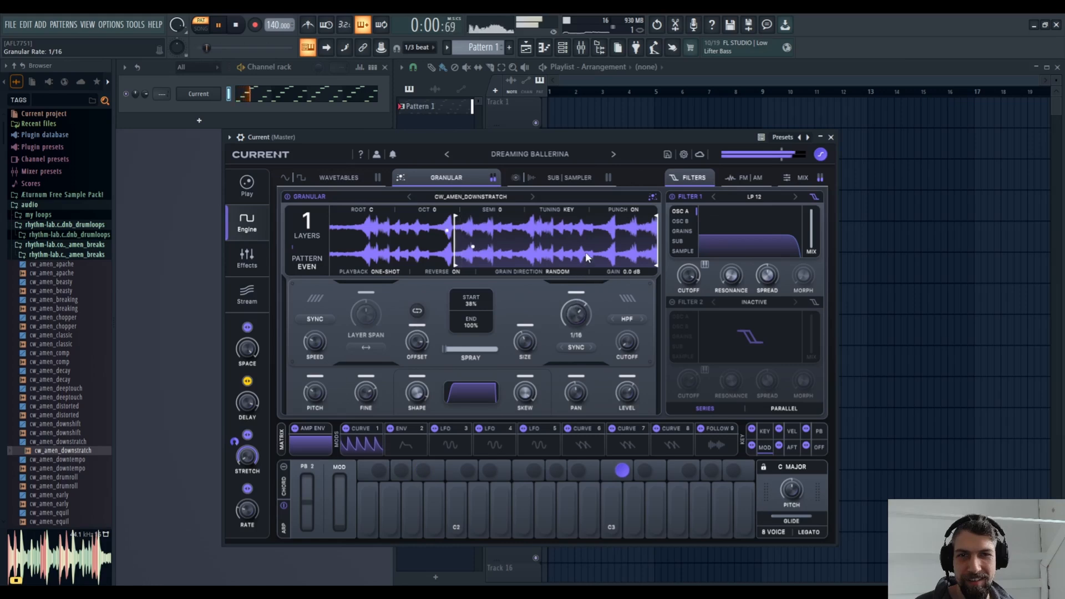
left_click(588, 348)
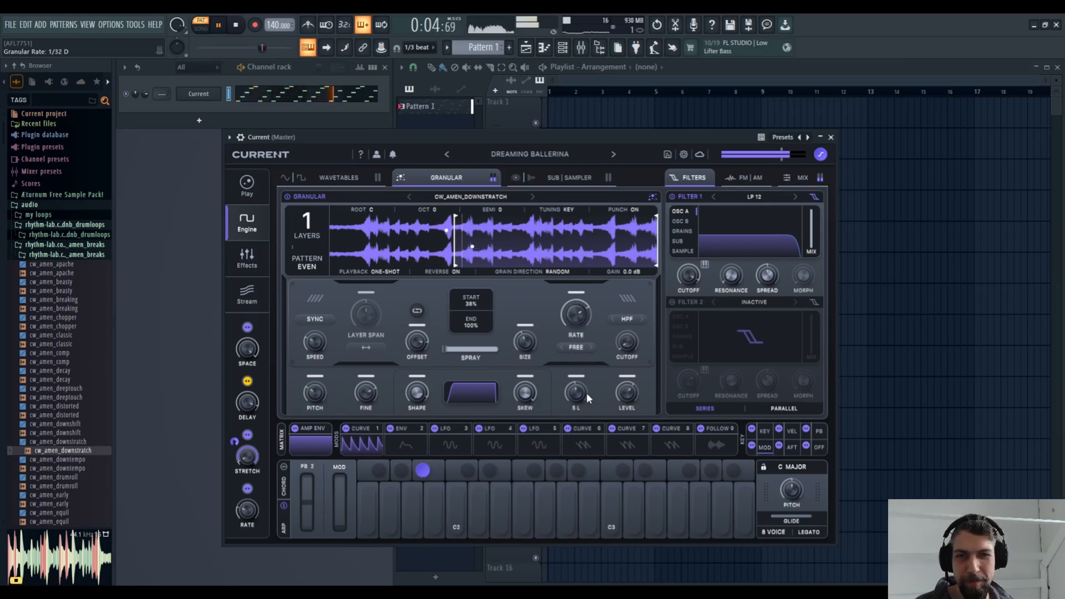
key("space")
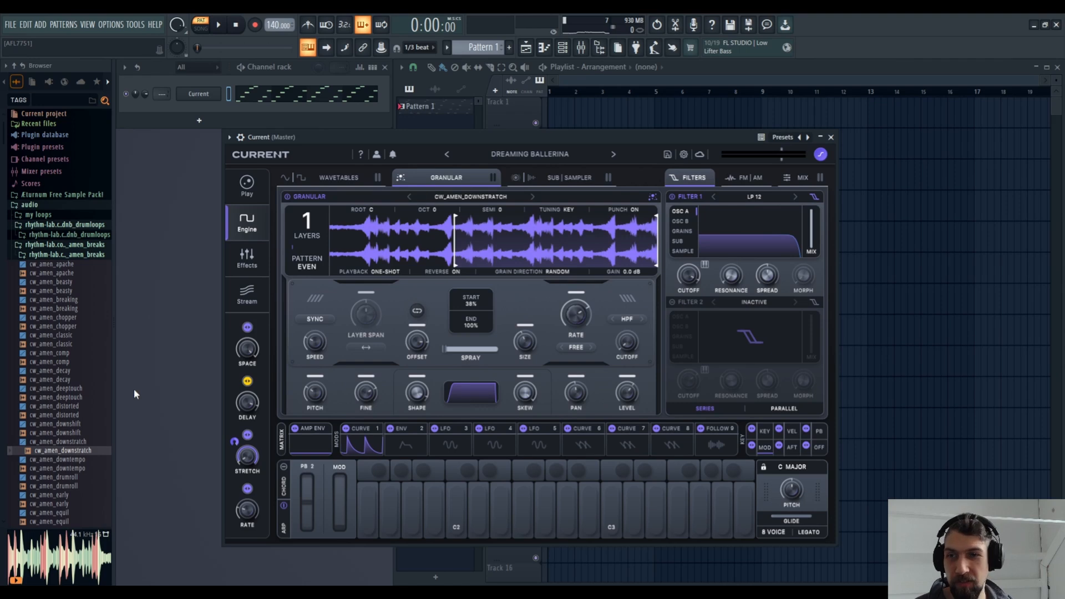
Look through the amen break samples in the browser and collapse its open folders
scroll(86, 366, "down", 20)
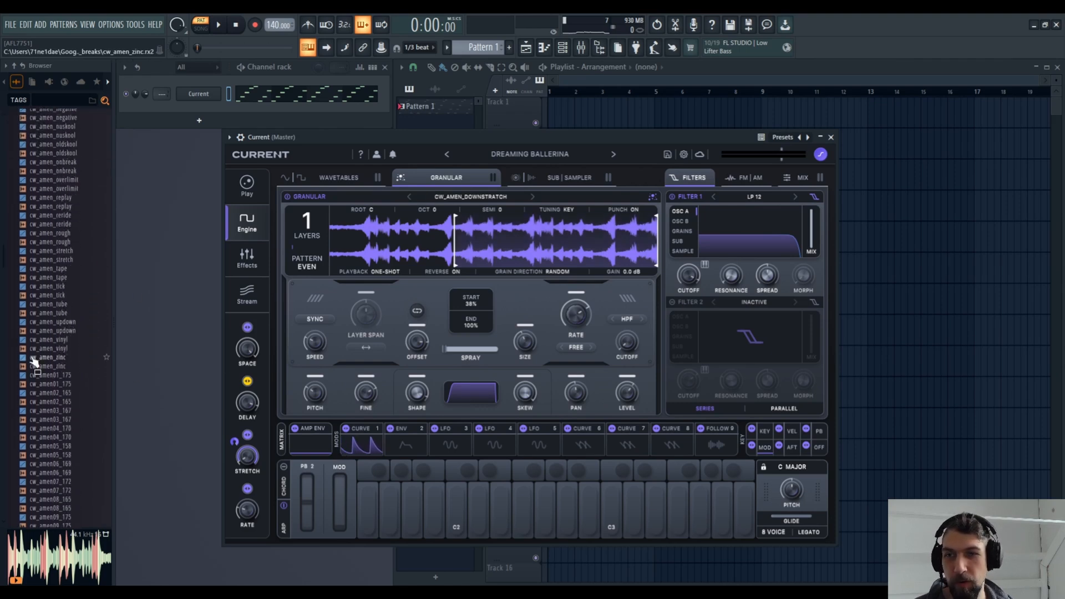
scroll(33, 361, "up", 10)
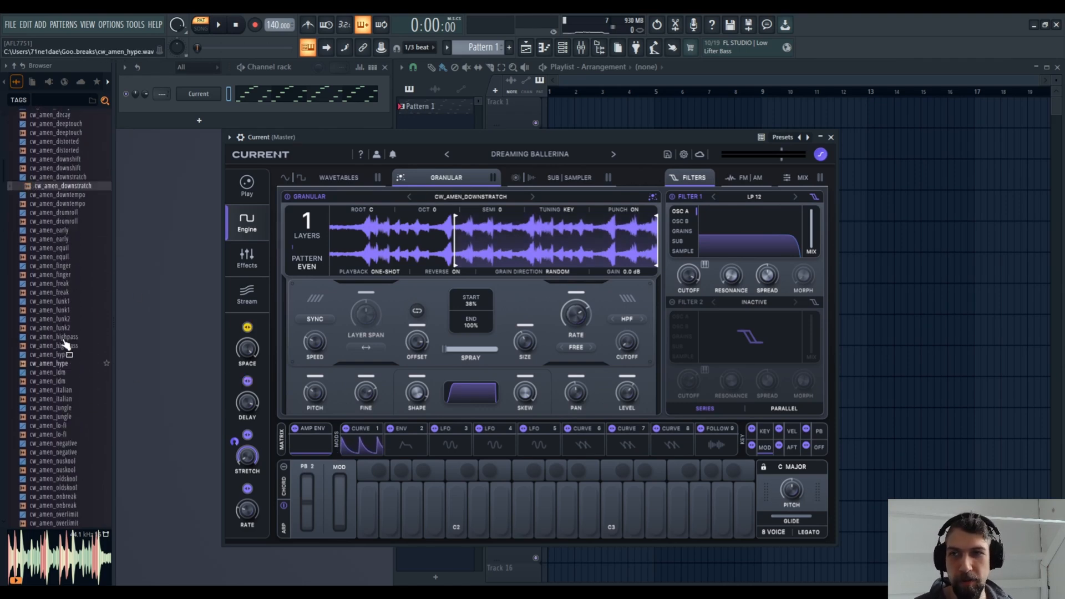
scroll(65, 342, "up", 8)
left_click(14, 66)
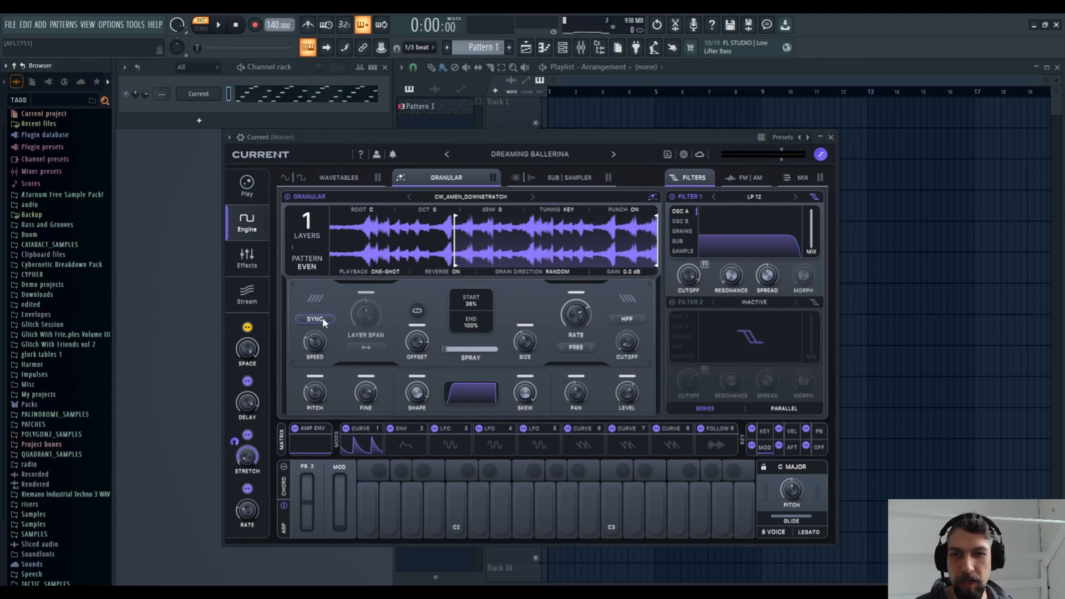
Set the granular engine to 4 layers in the Waves pattern with about 39% layer span, and round the grain envelope
left_click_drag(316, 238, 313, 160)
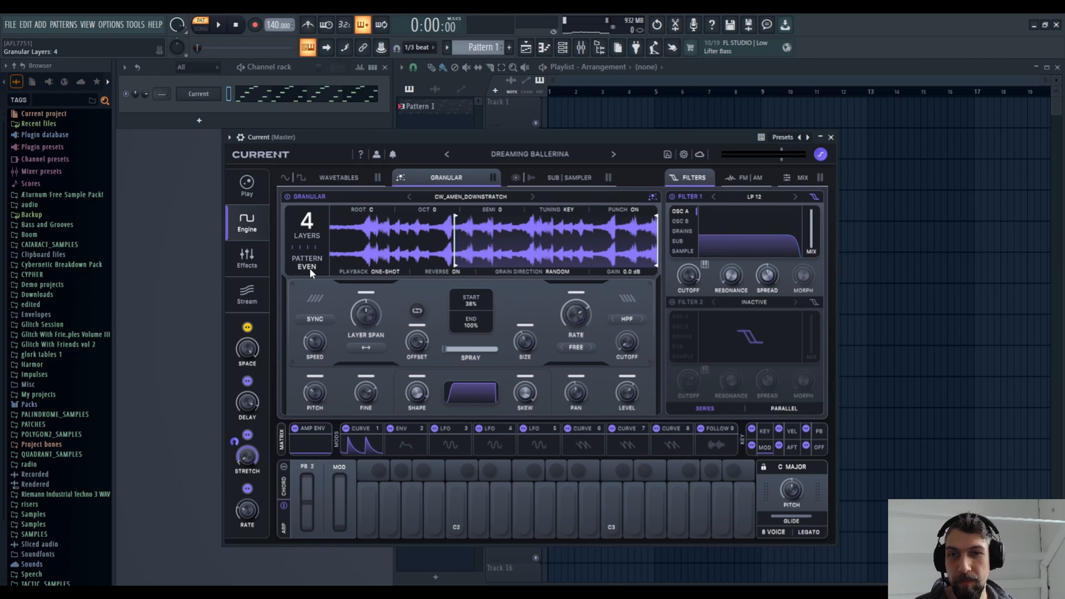
mouse_move(309, 268)
left_mouse_down()
mouse_move(311, 315)
mouse_move(320, 286)
left_mouse_up()
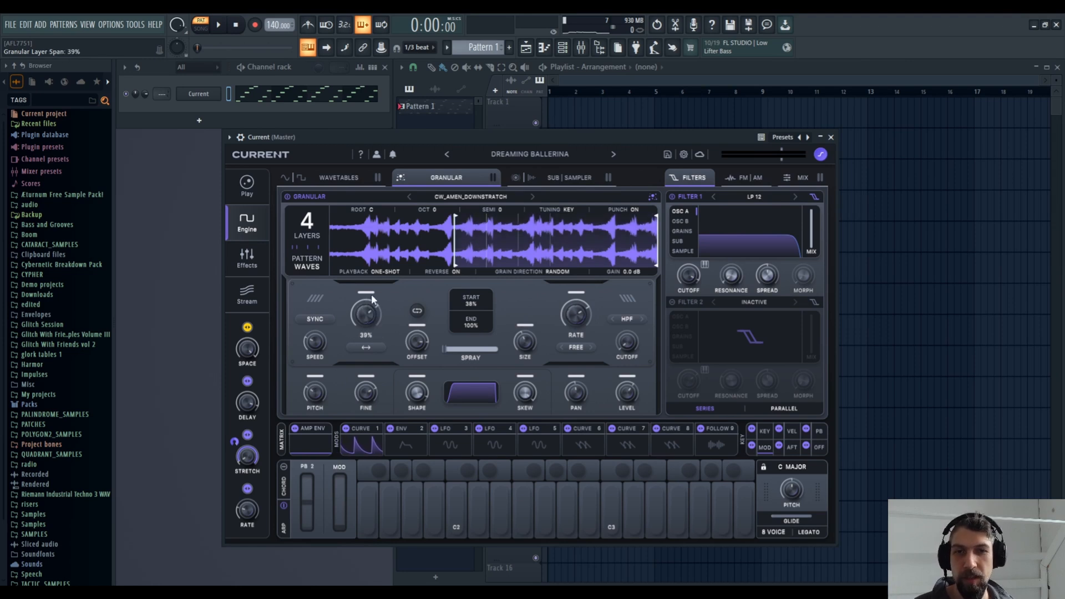
left_click_drag(424, 395, 422, 409)
left_click_drag(525, 394, 523, 437)
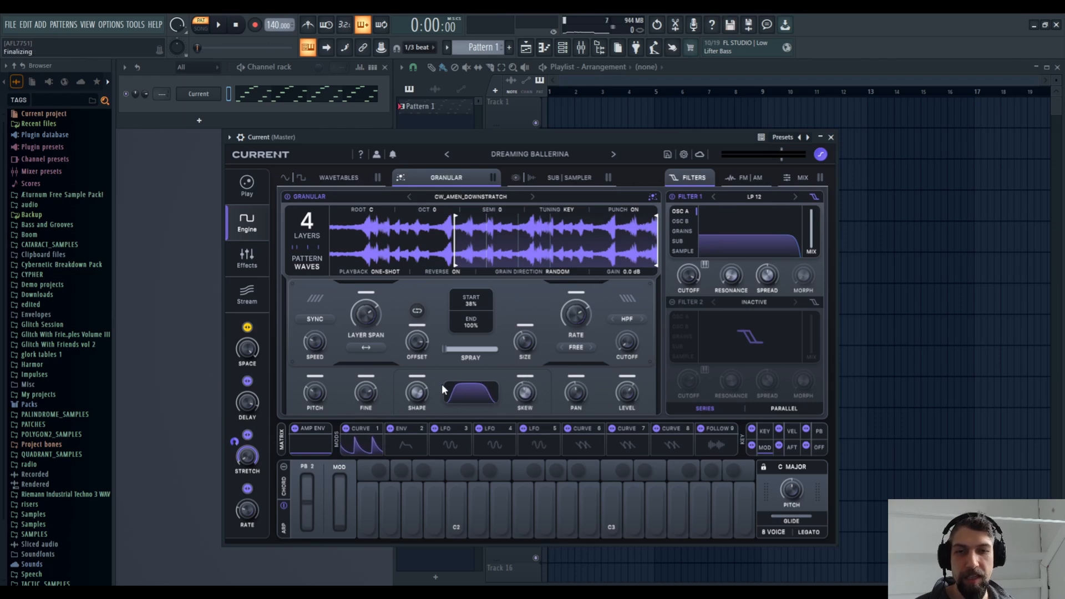
mouse_move(419, 398)
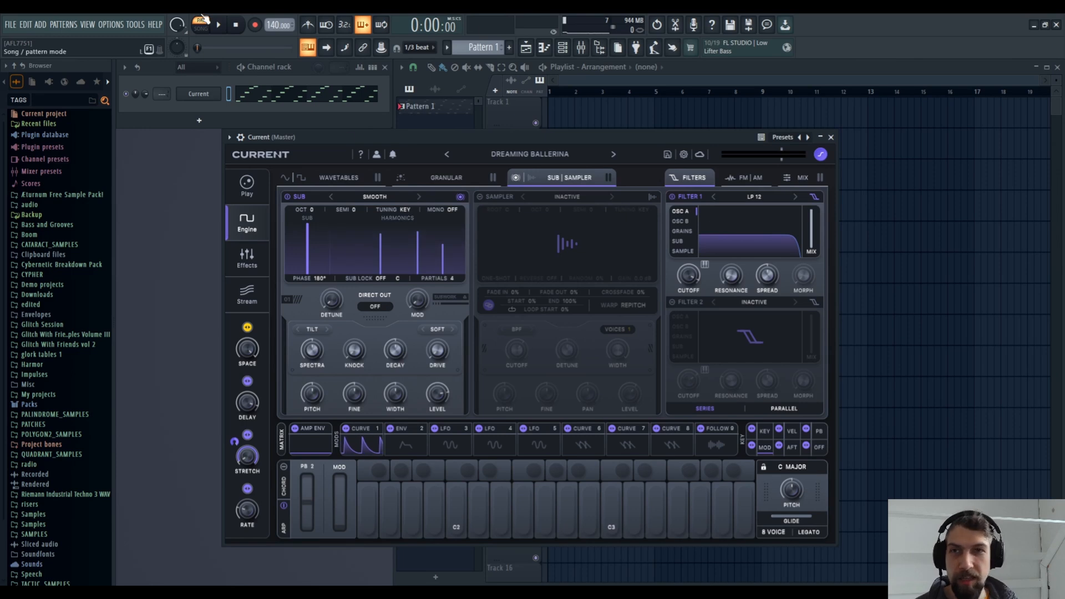
Start pattern playback and lower the sub oscillator's harmonics and fundamental in its harmonics display
key("space")
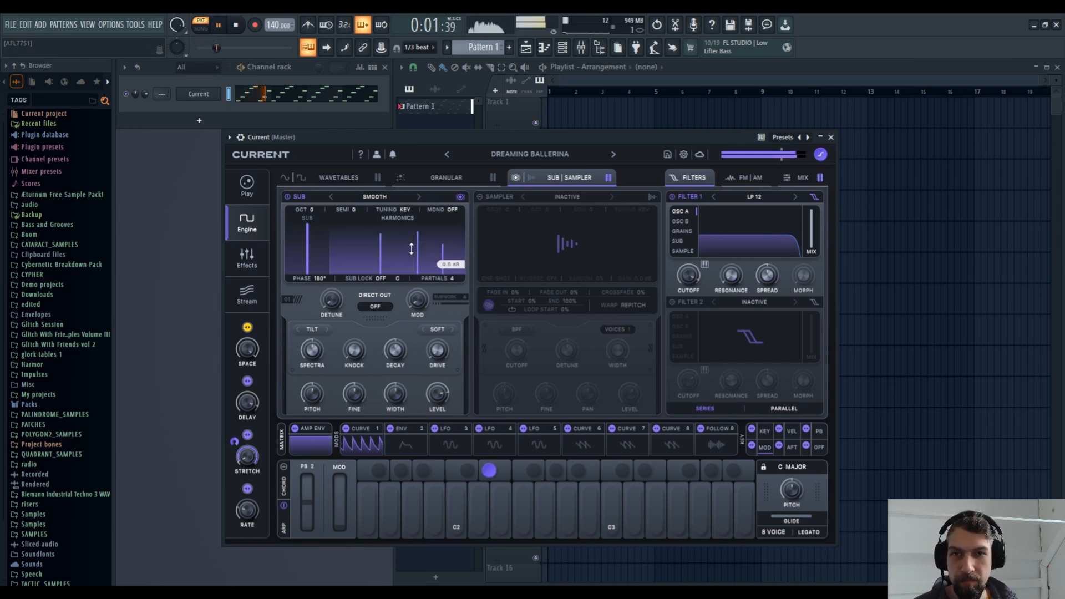
left_click_drag(453, 250, 454, 273)
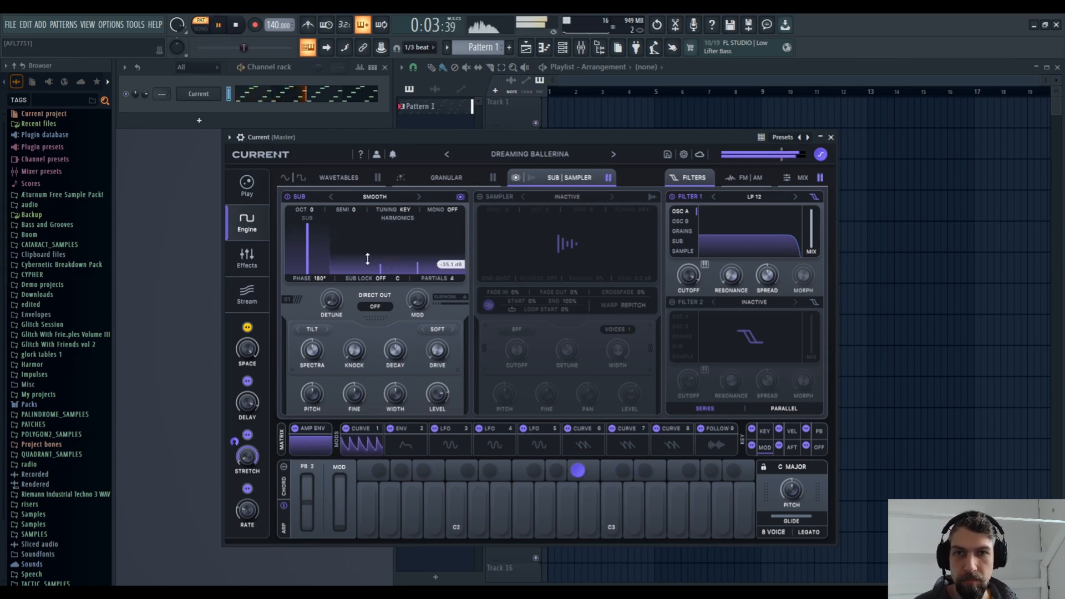
left_click_drag(308, 242, 308, 261)
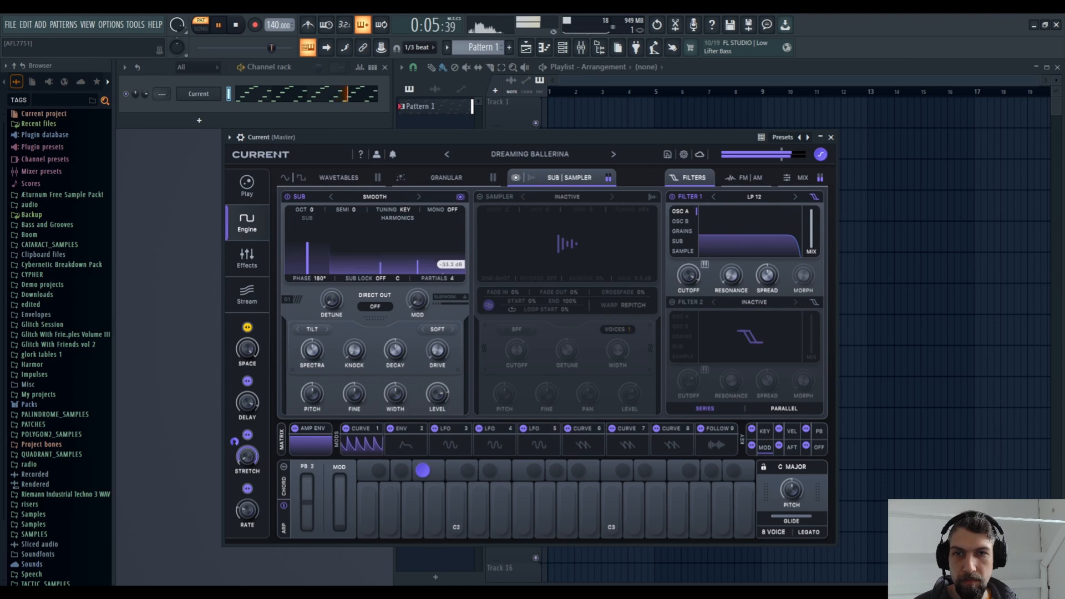
left_click_drag(371, 268, 322, 260)
Increase the sub oscillator to 8 partials and raise the levels of its upper harmonics
left_click_drag(385, 242, 451, 179)
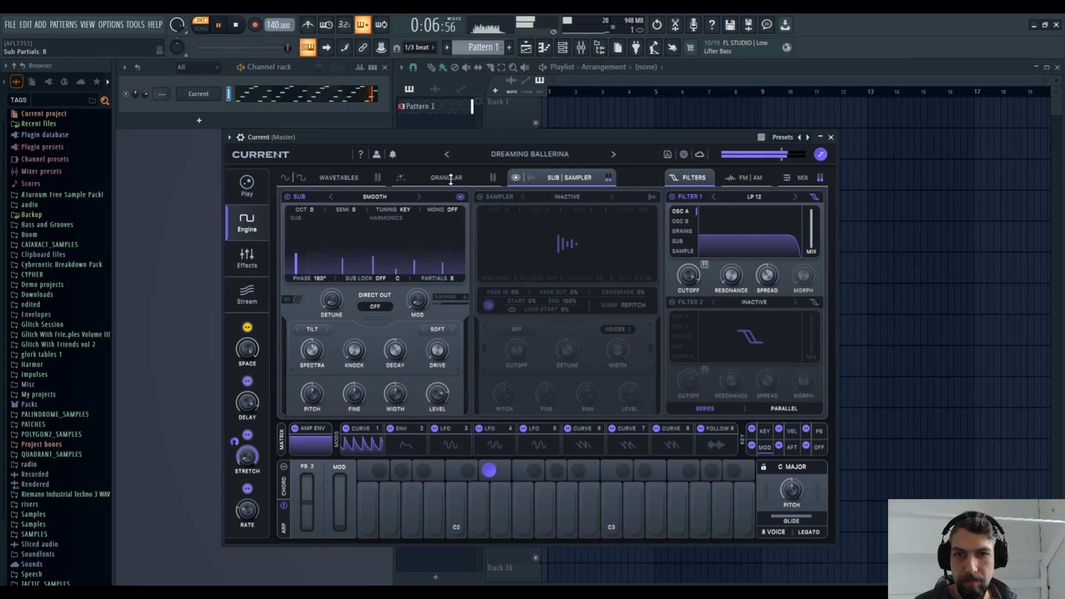
left_click_drag(451, 259, 451, 230)
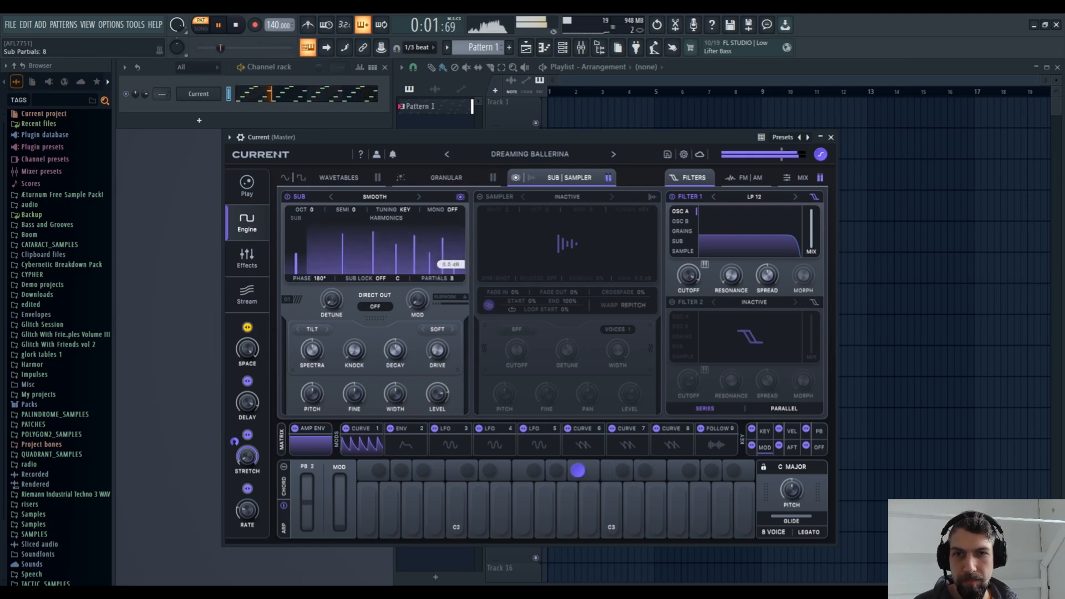
Reduce the sub to 2 partials with a strong fundamental and weak harmonic, and lower its octave to -2
left_click_drag(451, 278, 436, 401)
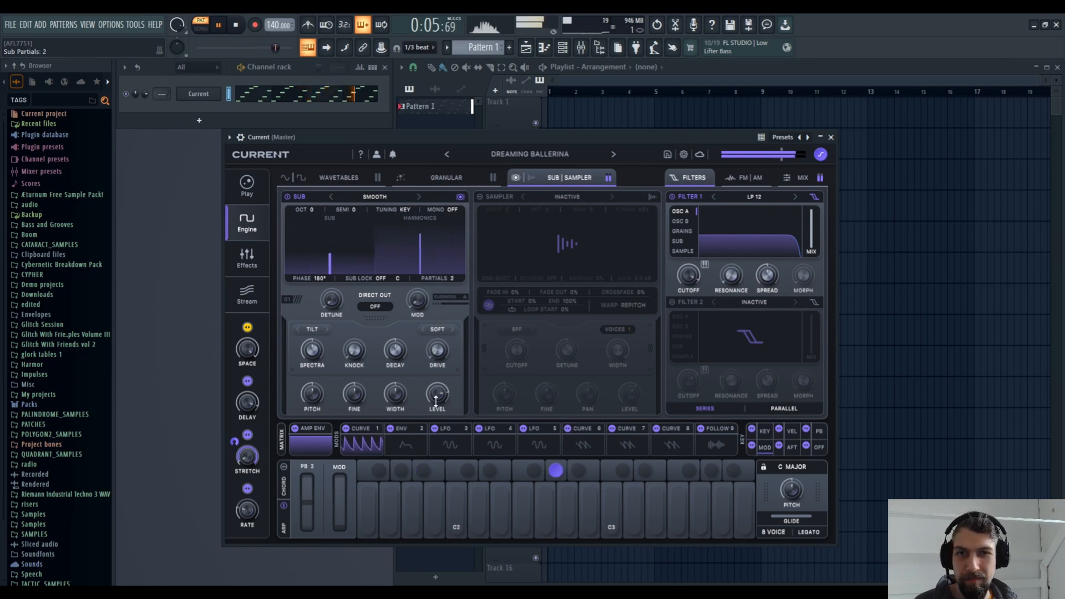
left_click_drag(330, 269, 329, 235)
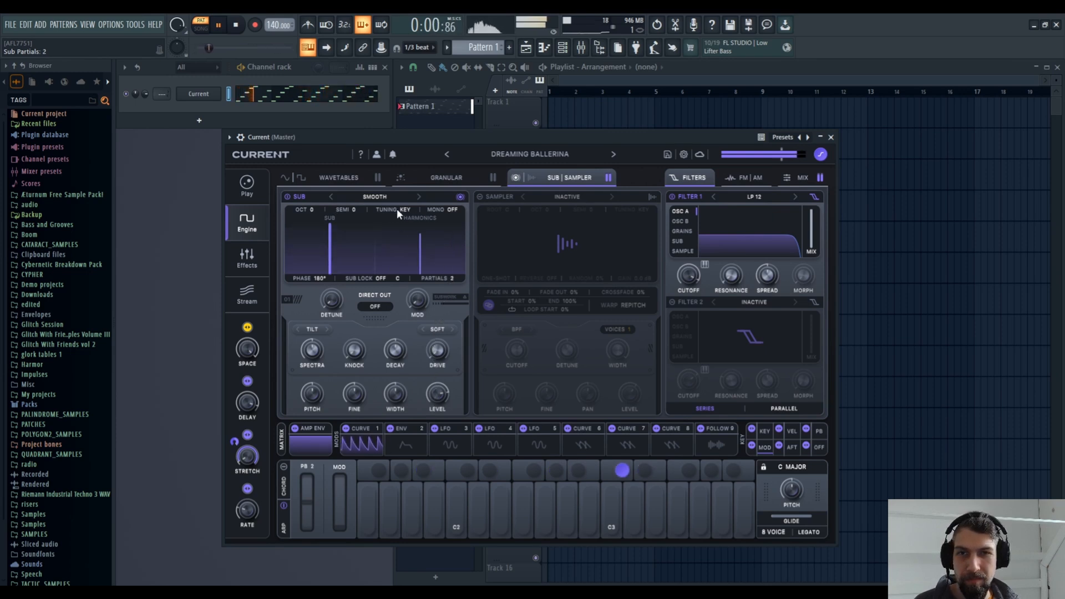
mouse_move(420, 238)
left_mouse_down()
mouse_move(420, 260)
mouse_move(411, 257)
left_mouse_up()
left_click_drag(311, 210, 320, 253)
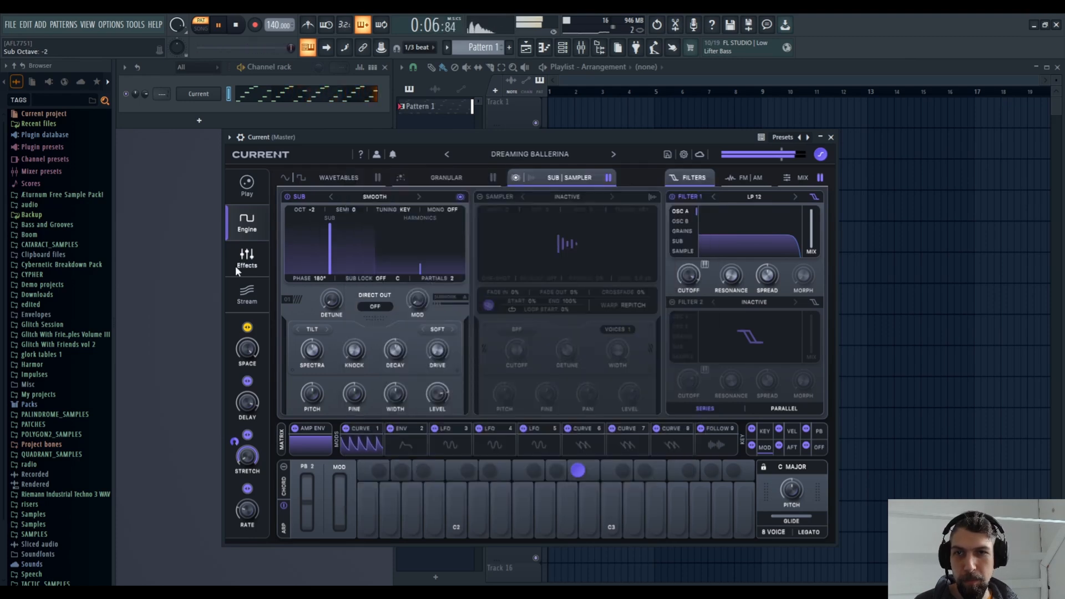
Bypass the Polar Distortion, Fuse Compressor, Cluster Delay and Flex Chorus effects
left_click(247, 258)
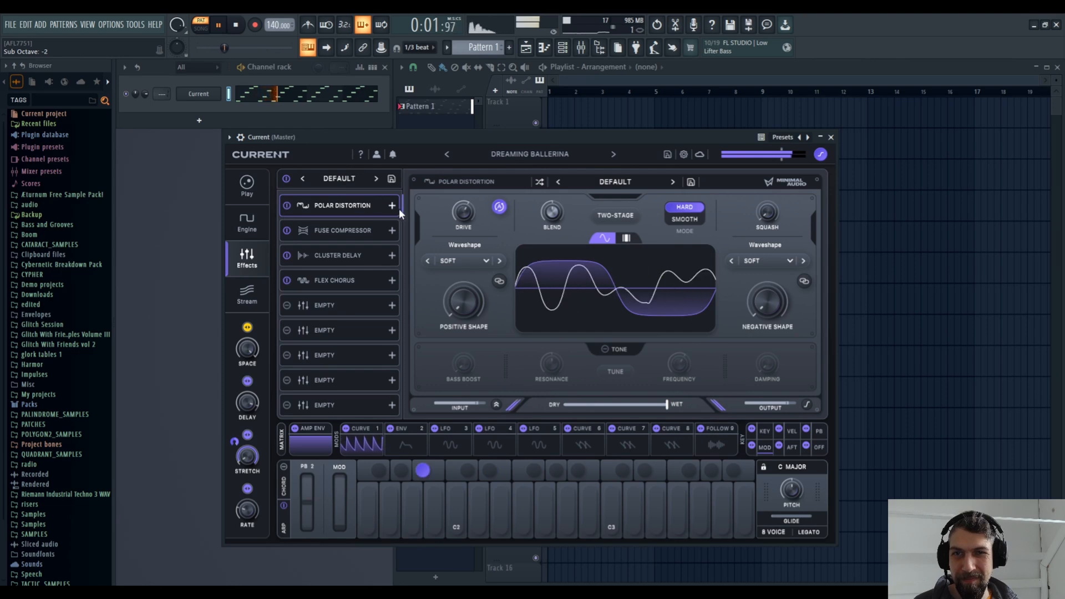
left_click(286, 205)
left_click(287, 230)
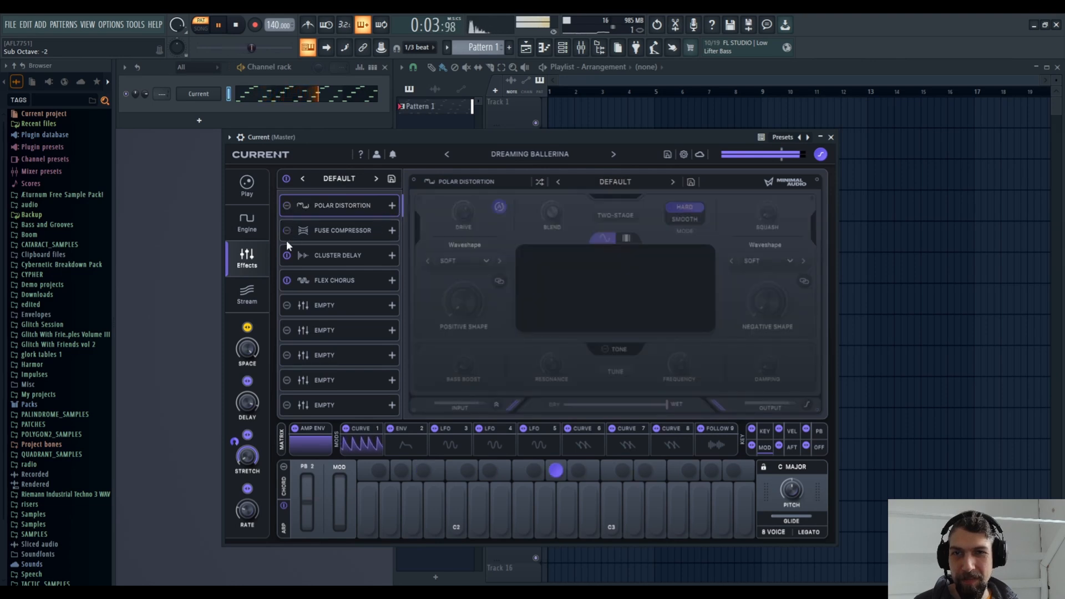
left_click(287, 255)
left_click(287, 280)
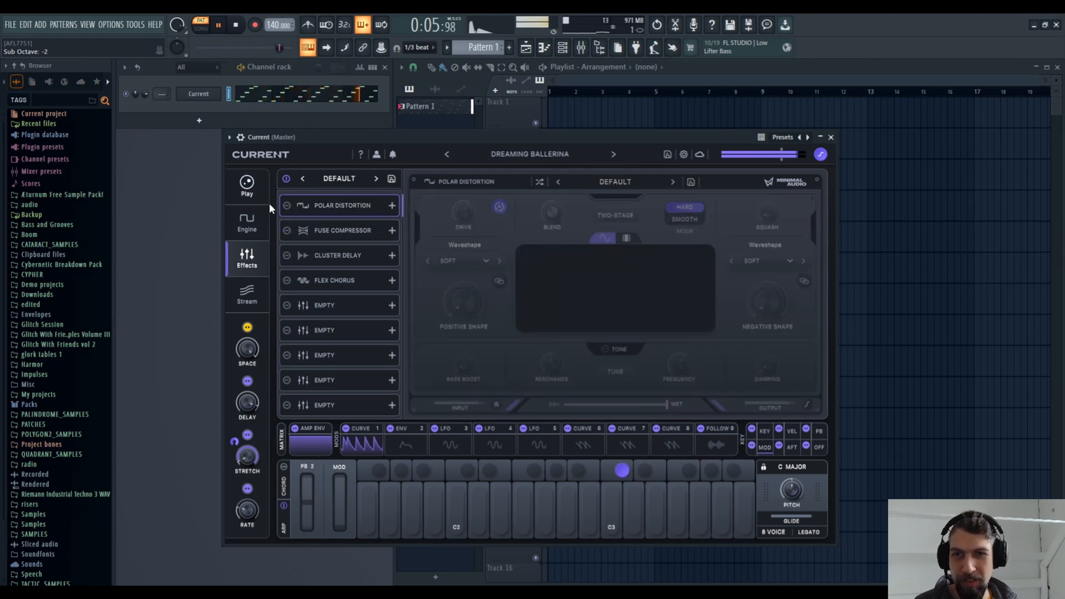
Check which sound sources are active in the Play overview, and turn on the sub oscillator's direct out
left_click(245, 186)
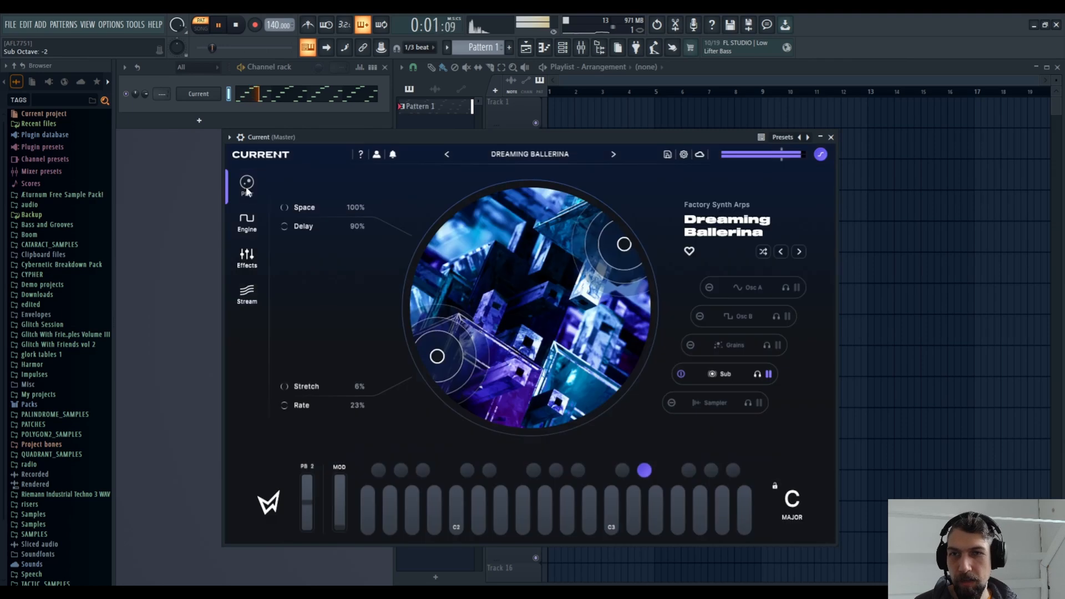
left_click(247, 223)
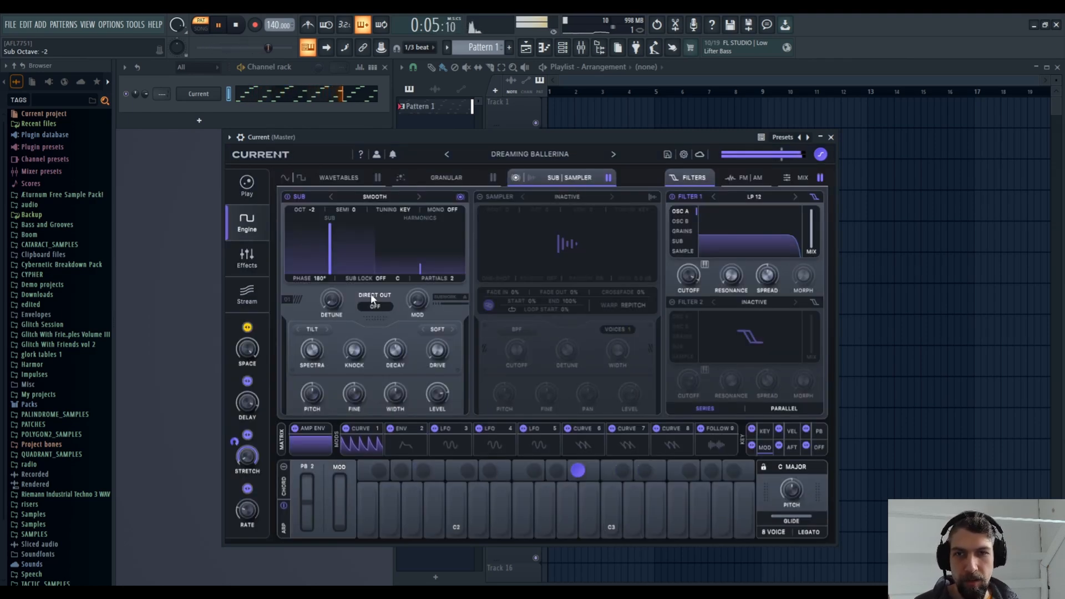
left_click(380, 305)
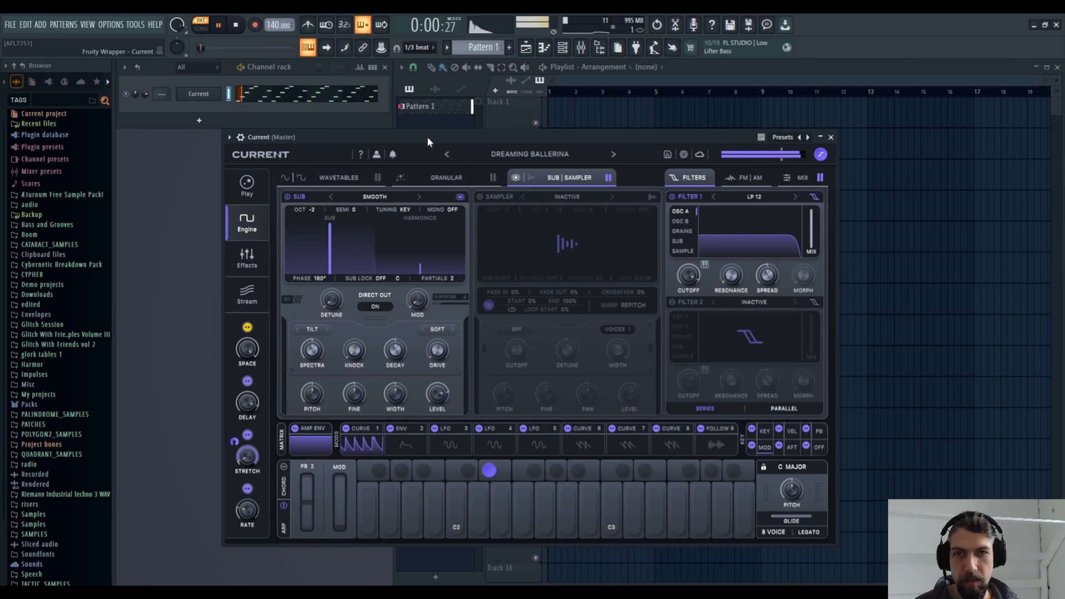
Shorten the amp envelope to a quick decay, set the sub oscillator's octave to -1, and stop playback
left_click(311, 441)
left_click_drag(595, 471, 548, 534)
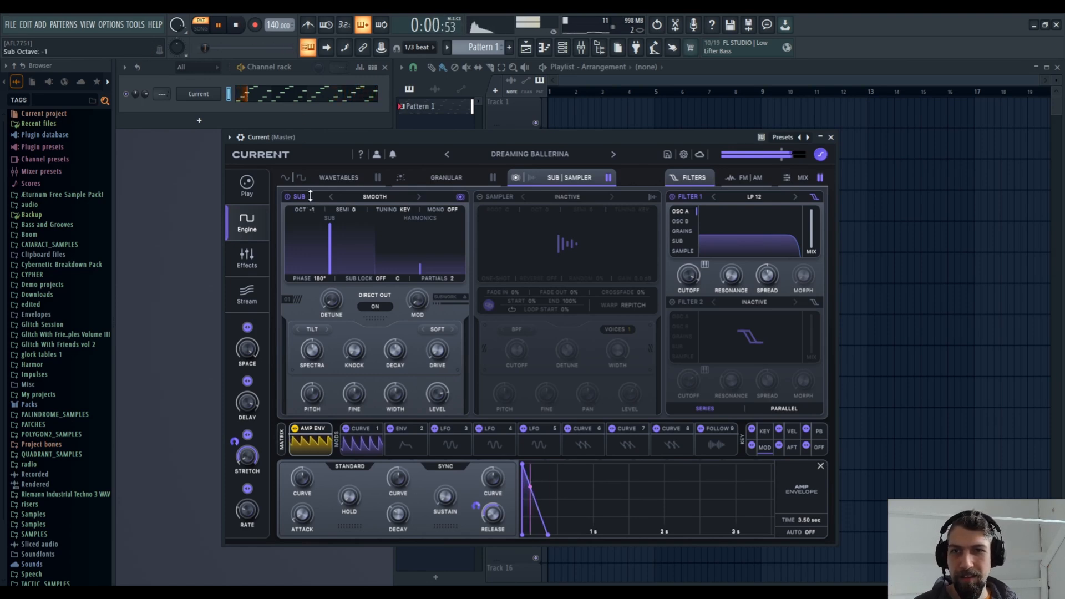
left_click(236, 25)
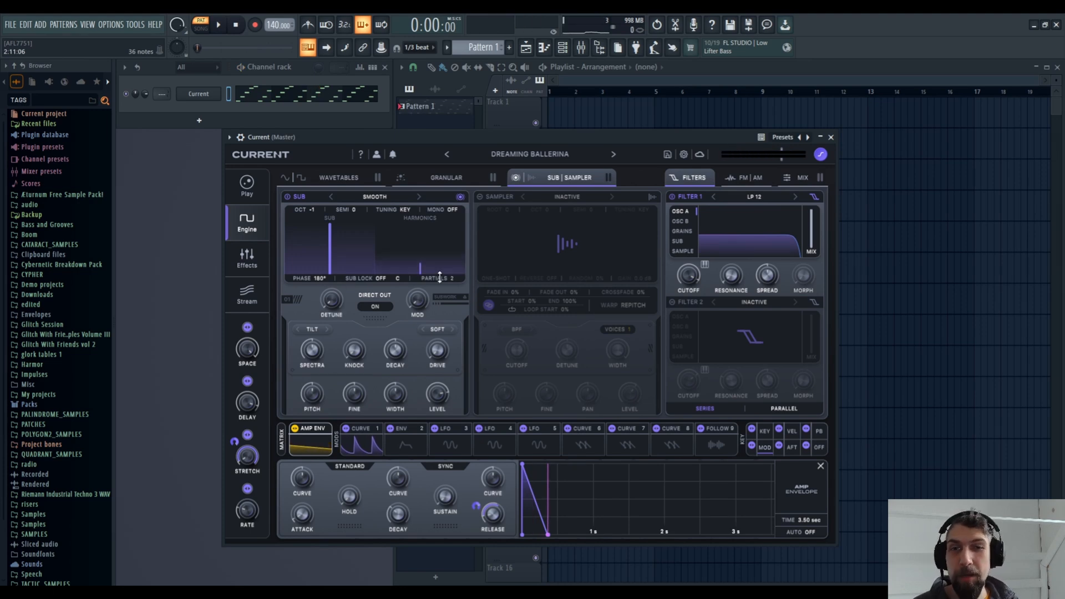
Set the sub oscillator to 8 partials, raise its upper harmonics, and pull them all down, leaving only the fundamental at 0.0 dB
left_click_drag(440, 263, 450, 157)
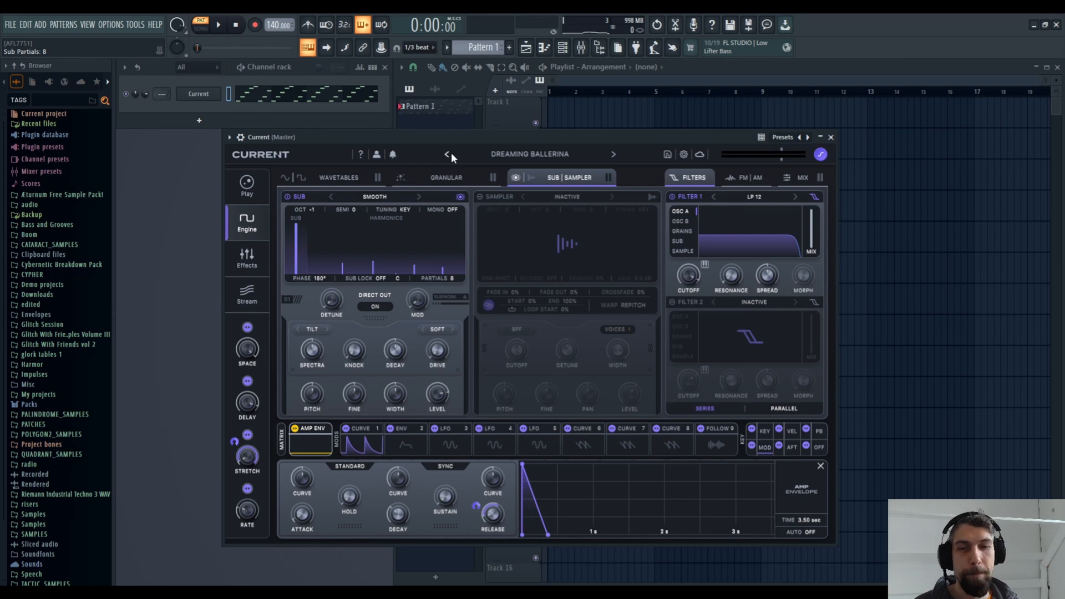
left_click_drag(377, 261, 377, 222)
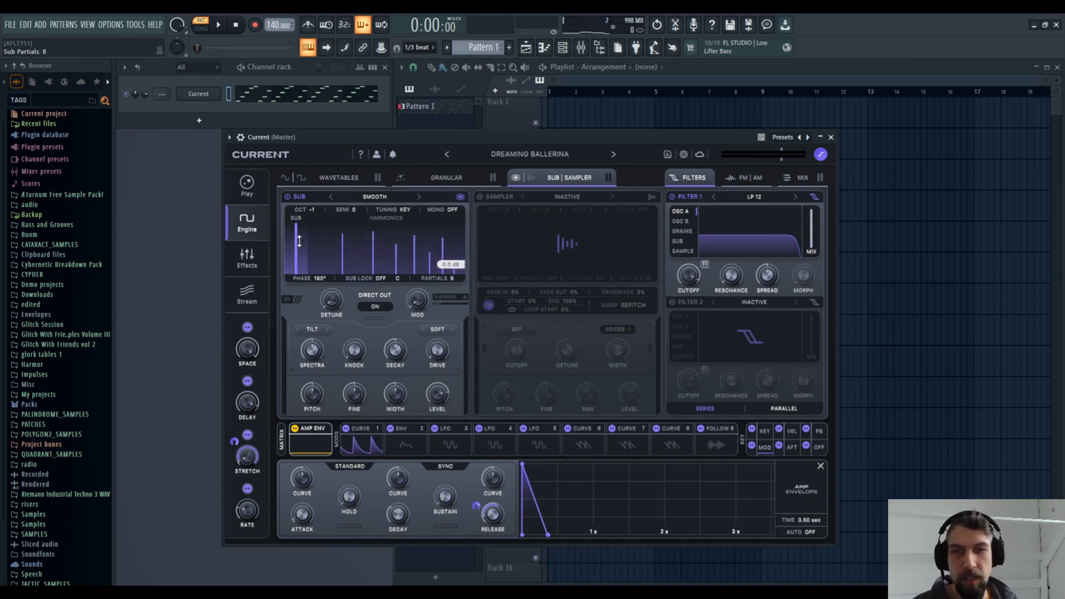
mouse_move(297, 241)
left_mouse_down()
mouse_move(298, 294)
mouse_move(297, 225)
left_mouse_up()
left_click_drag(366, 247, 361, 322)
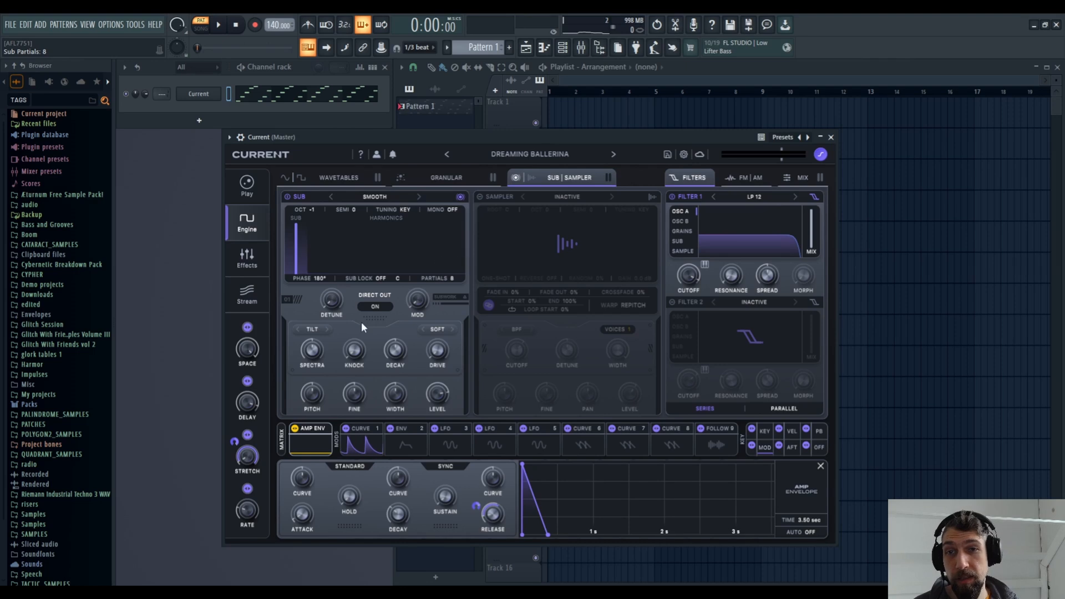
Turn off the fundamental of wavetable Osc A and return to the sub oscillator settings
left_click(329, 178)
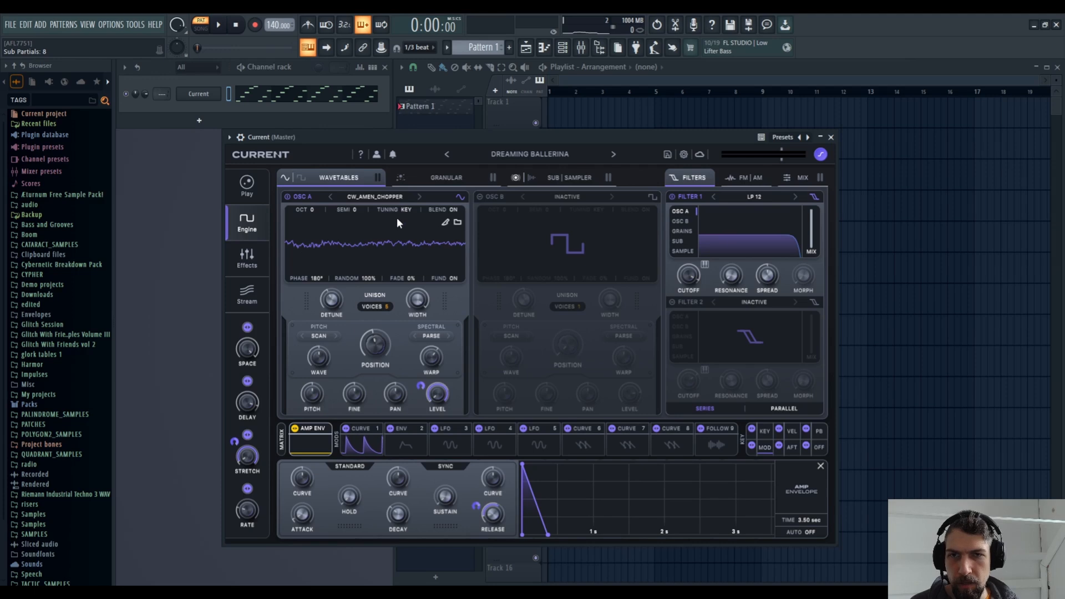
left_click(448, 278)
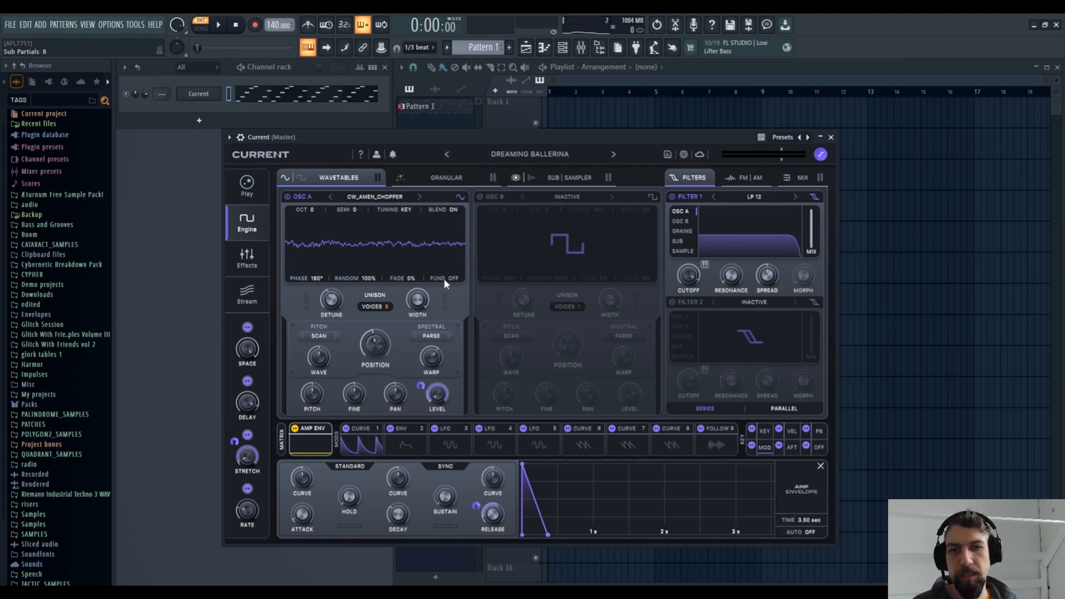
left_click(430, 177)
left_click(548, 180)
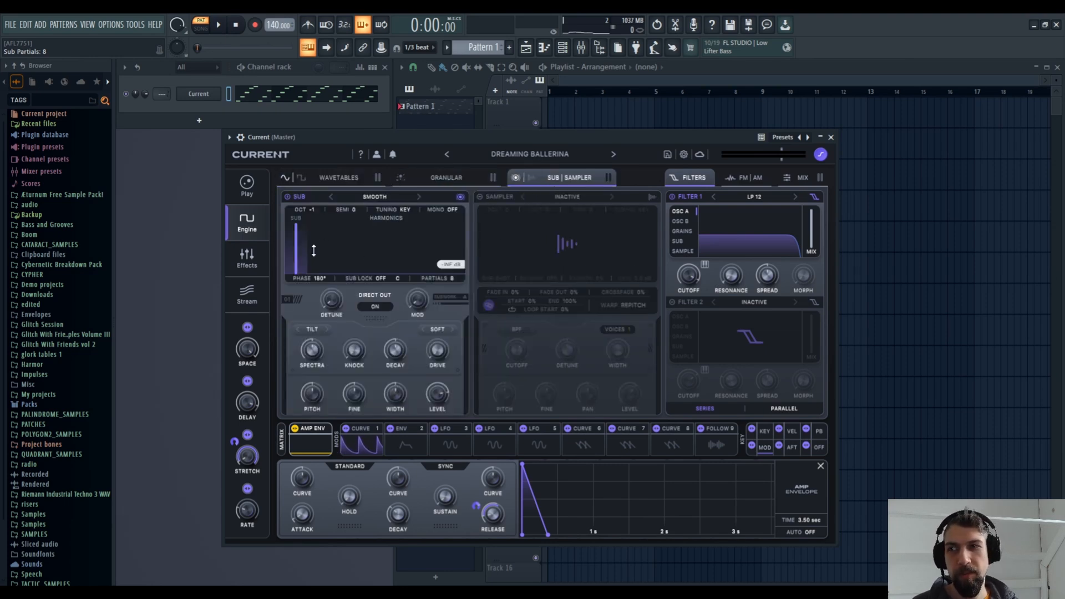
Keep the sub's fundamental at full level and play the pattern to hear it under the wavetable
left_click_drag(311, 249, 305, 224)
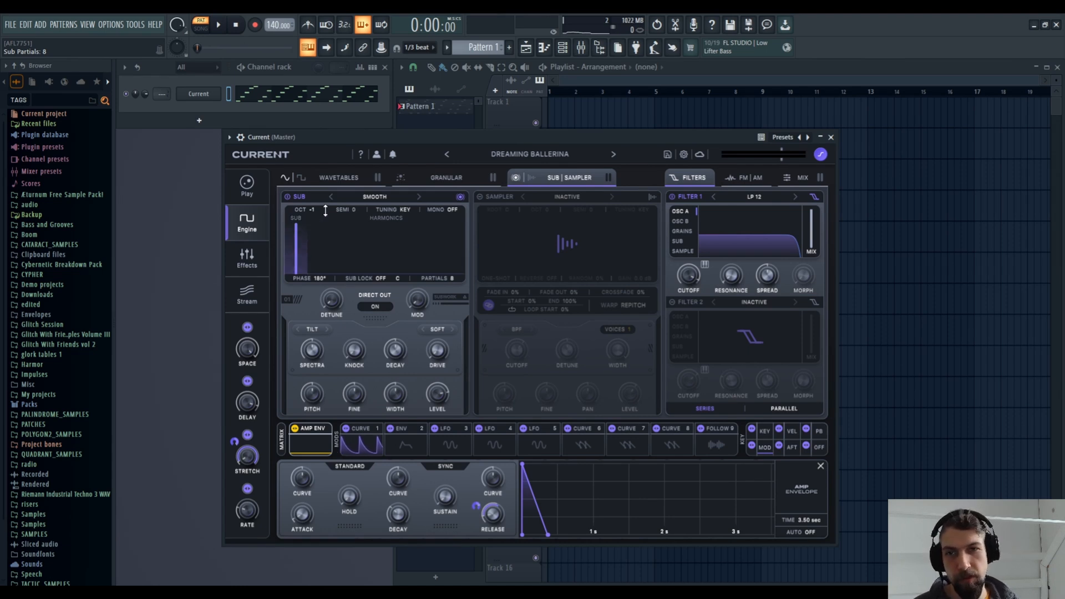
key("space")
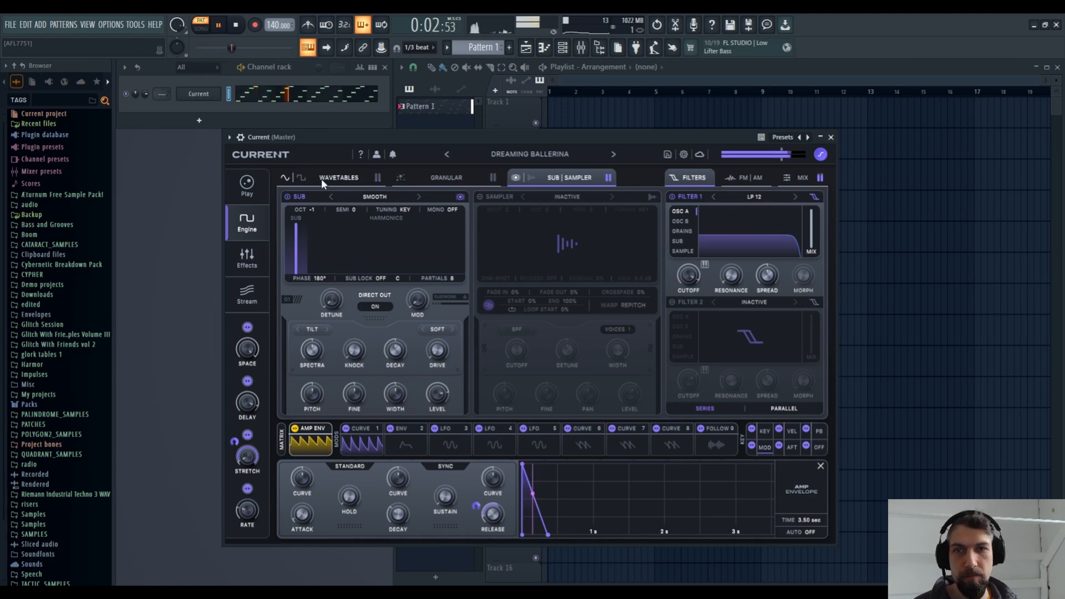
left_click(236, 26)
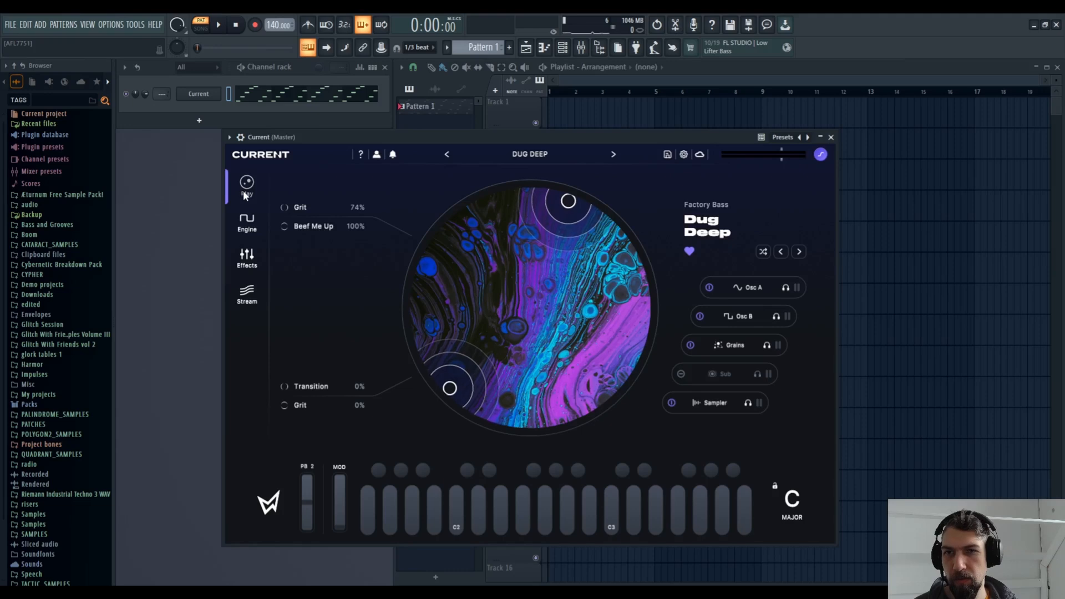
Load the user presets Dried_Bass and Rehydrated_Bass in turn and audition each with the pattern
left_click(543, 156)
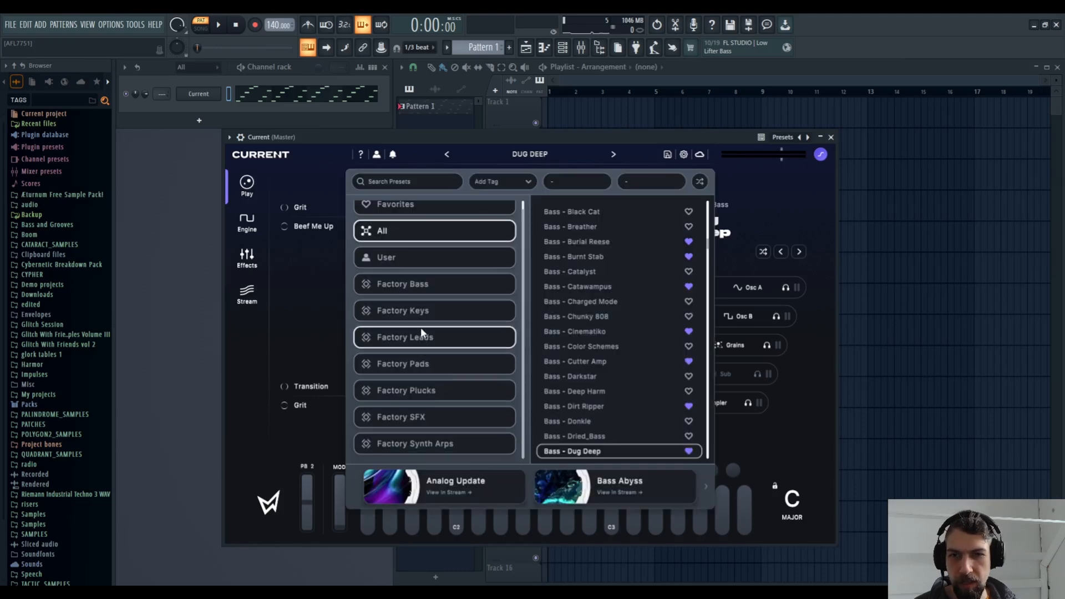
scroll(474, 433, "down", 1)
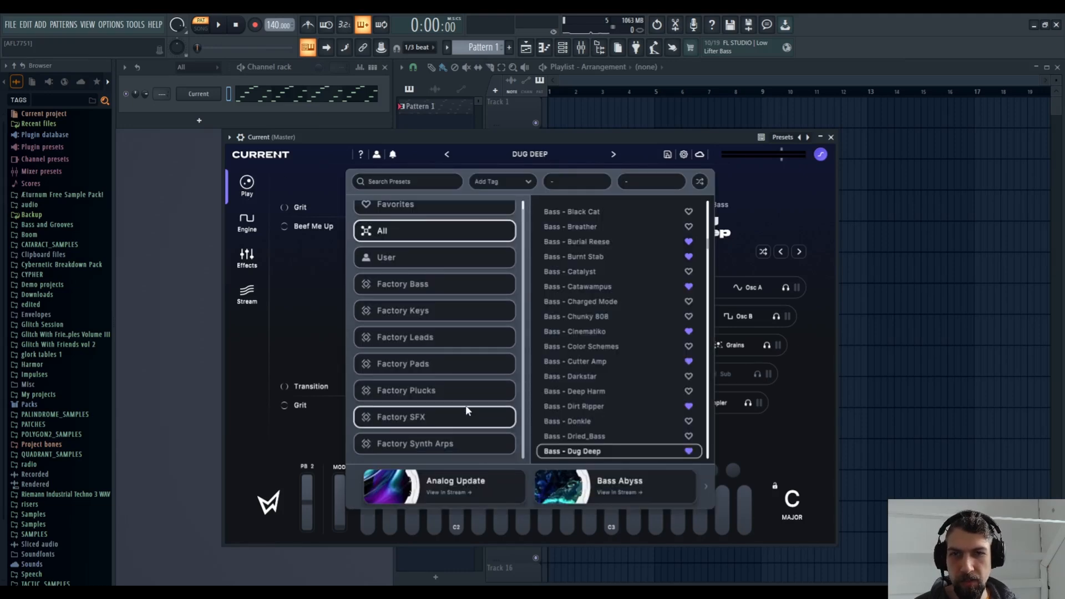
left_click(428, 253)
left_click(586, 225)
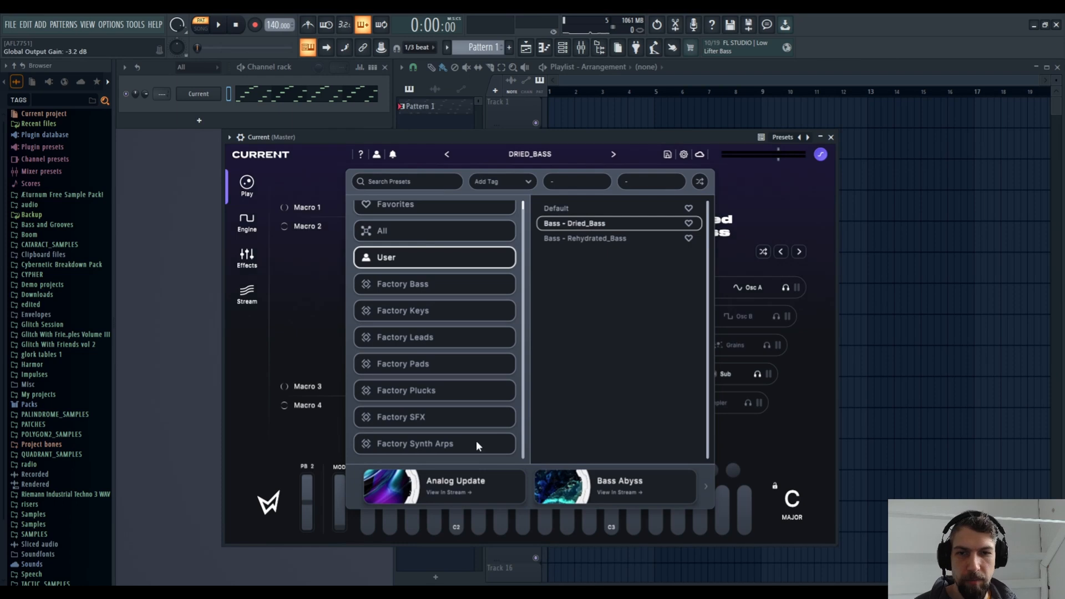
key("space")
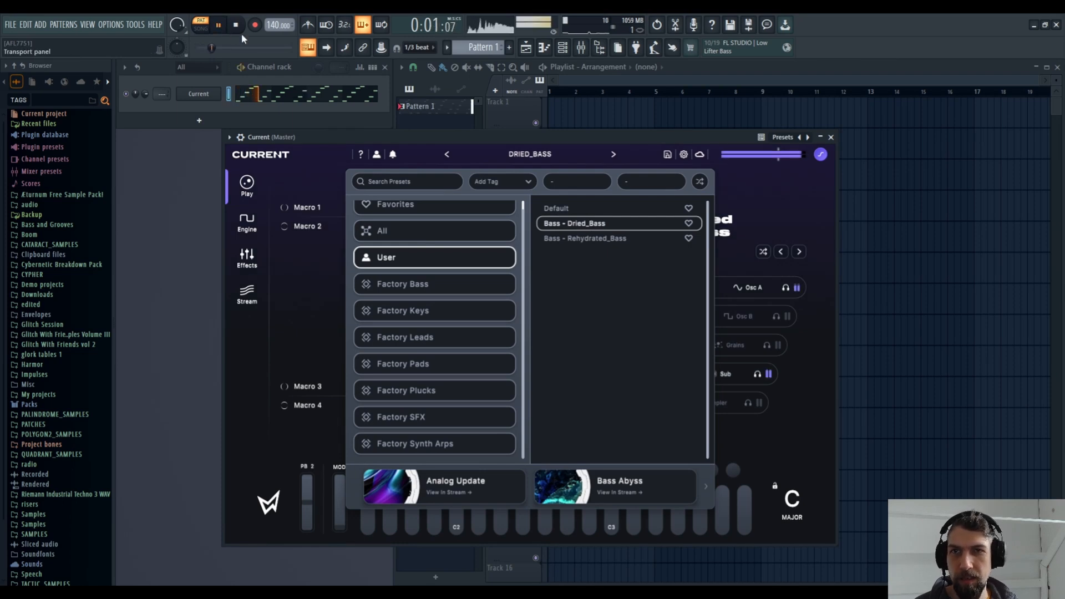
left_click(600, 237)
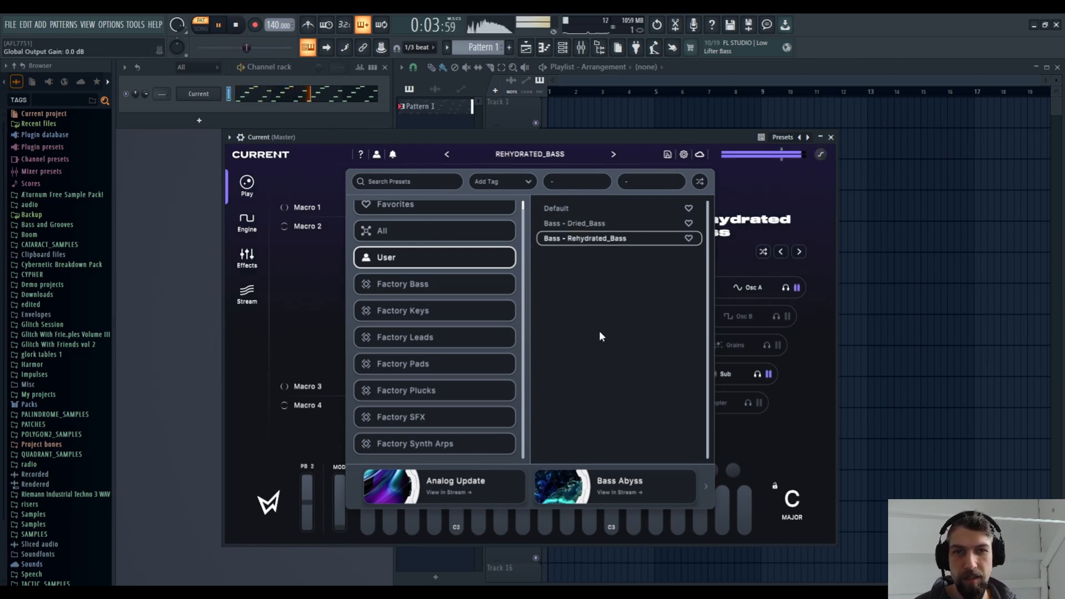
left_click(237, 24)
Transpose the pattern's notes down two octaves in the piano roll, and raise them one octave during playback
left_click(282, 98)
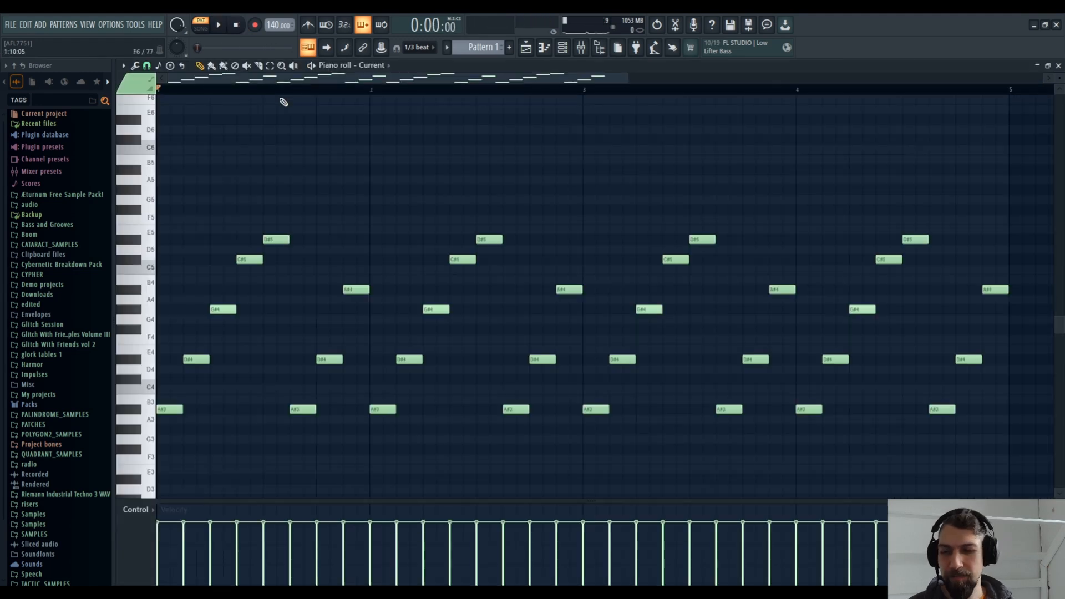
key("ctrl+Down")
key("ctrl+Down")
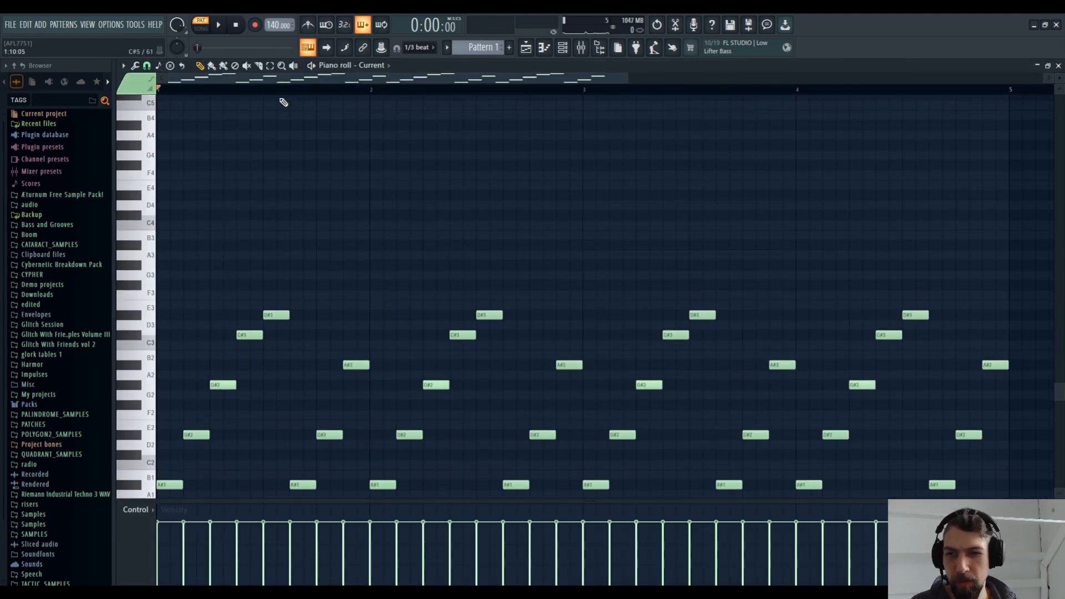
key("space")
key("ctrl+Up")
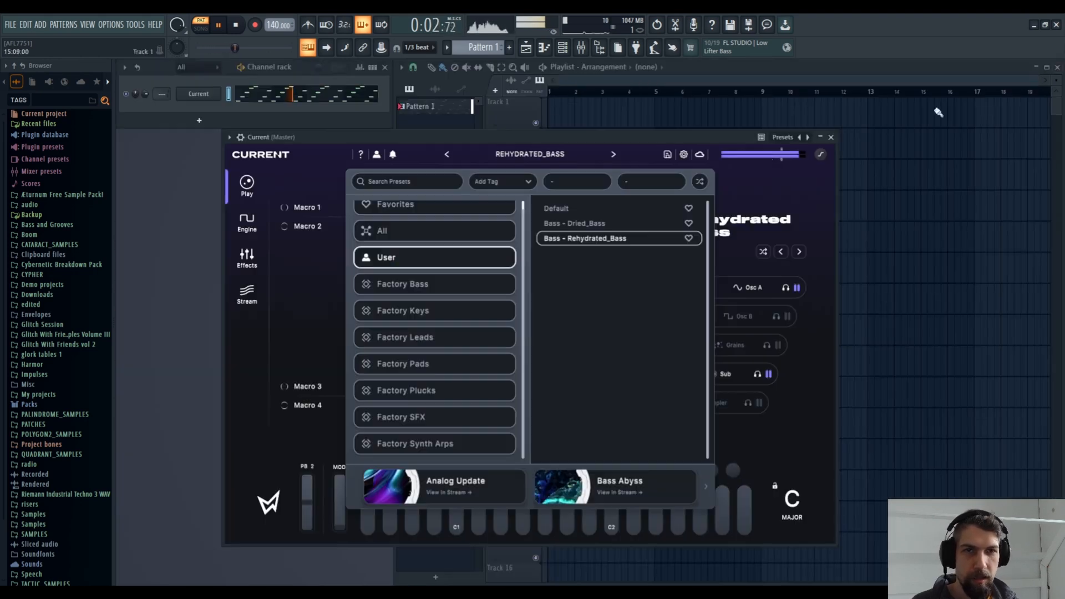
left_click(1058, 66)
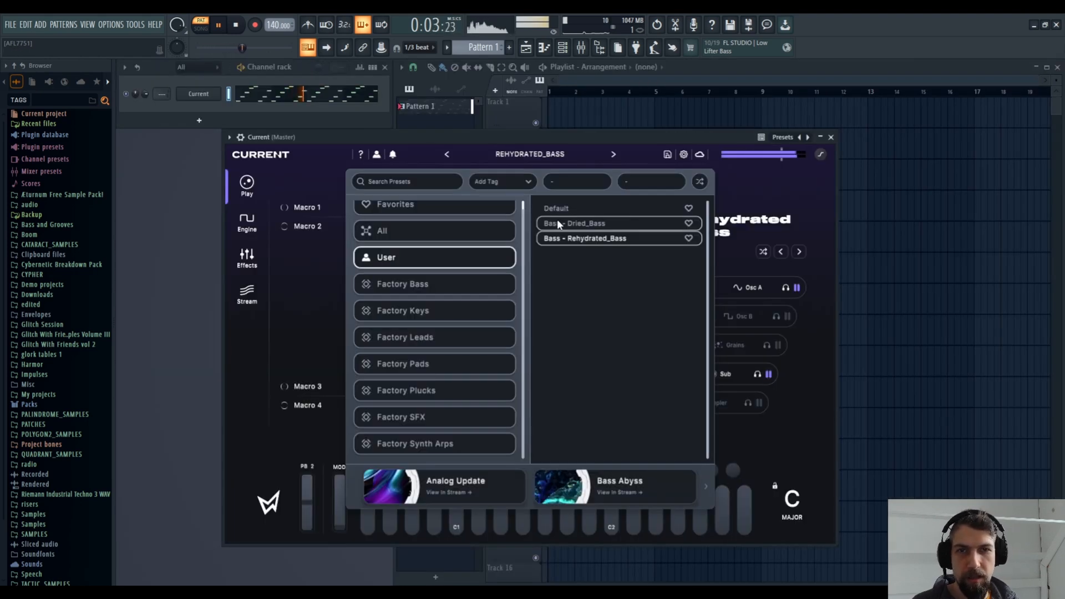
Audition the Dried_Bass preset with the lowered notes and stop playback
left_click(558, 222)
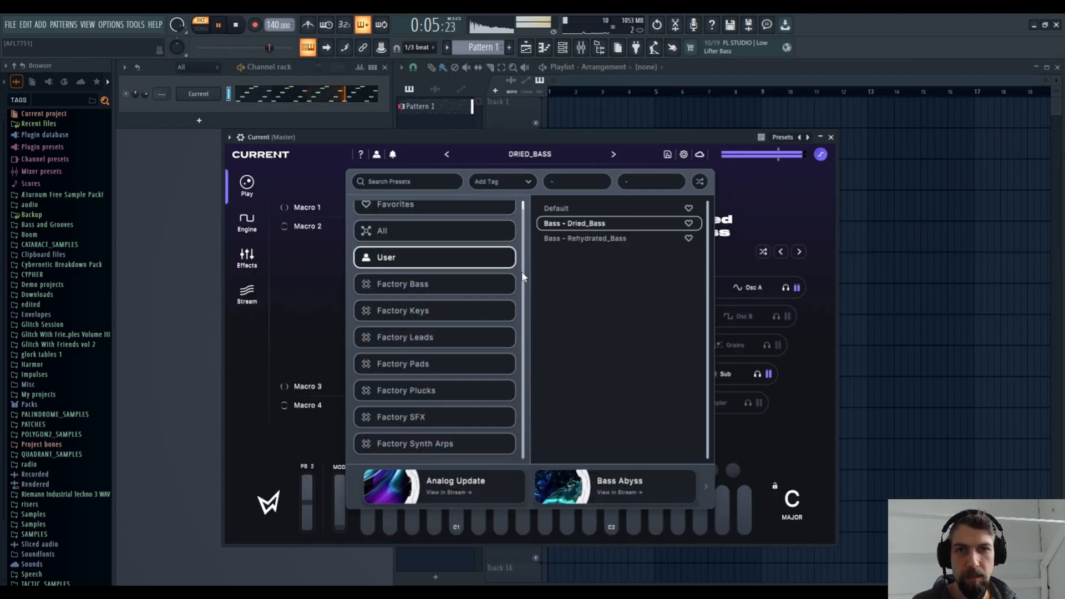
left_click(250, 25)
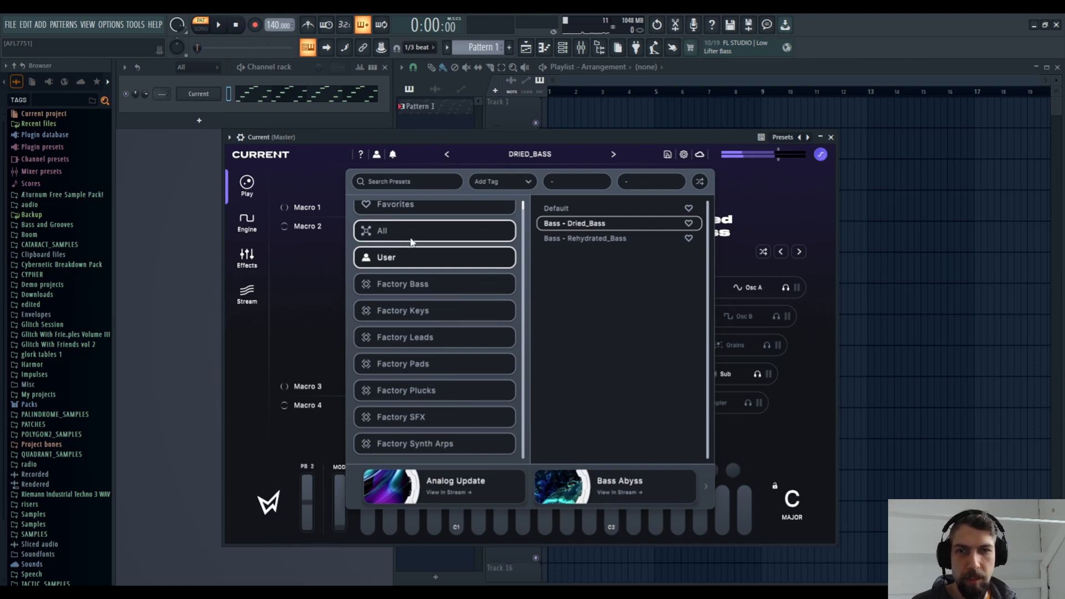
Load the Analogue 808 preset from Factory Bass and play the pattern through it
scroll(425, 268, "up", 1)
left_click(417, 290)
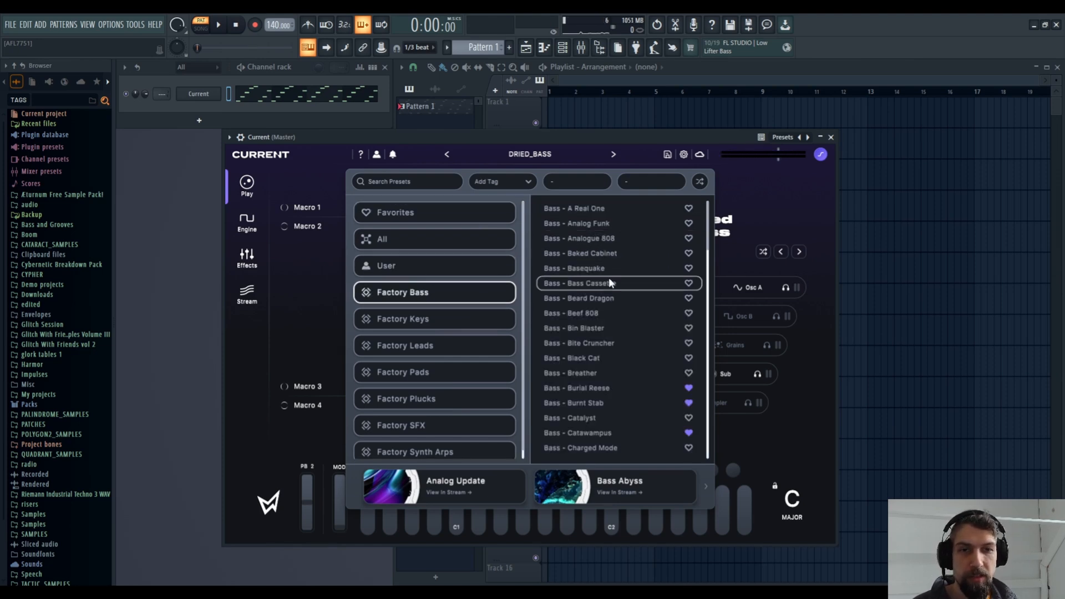
left_click(591, 238)
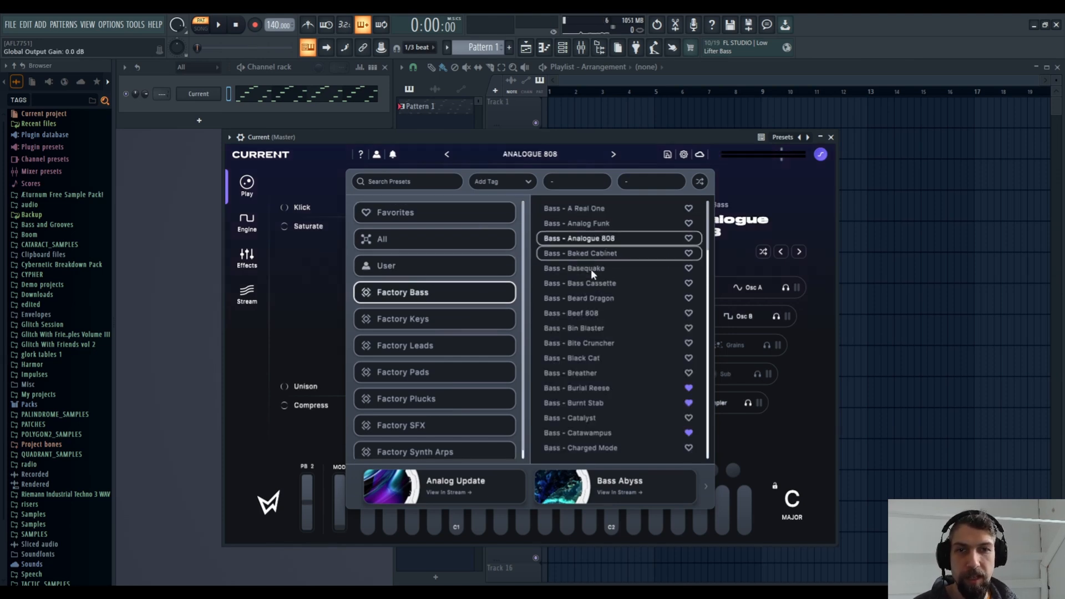
left_click(225, 25)
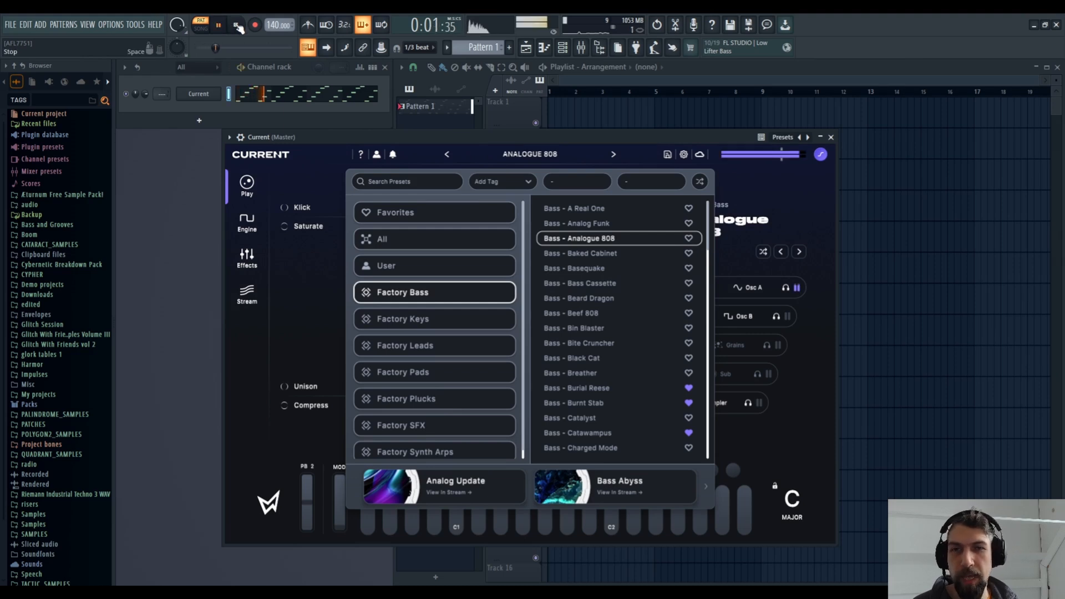
Audition the Factory Bass presets Beard Dragon, Breather, Burial Reese and Nautical Sub, keeping Nautical Sub loaded
left_click(593, 298)
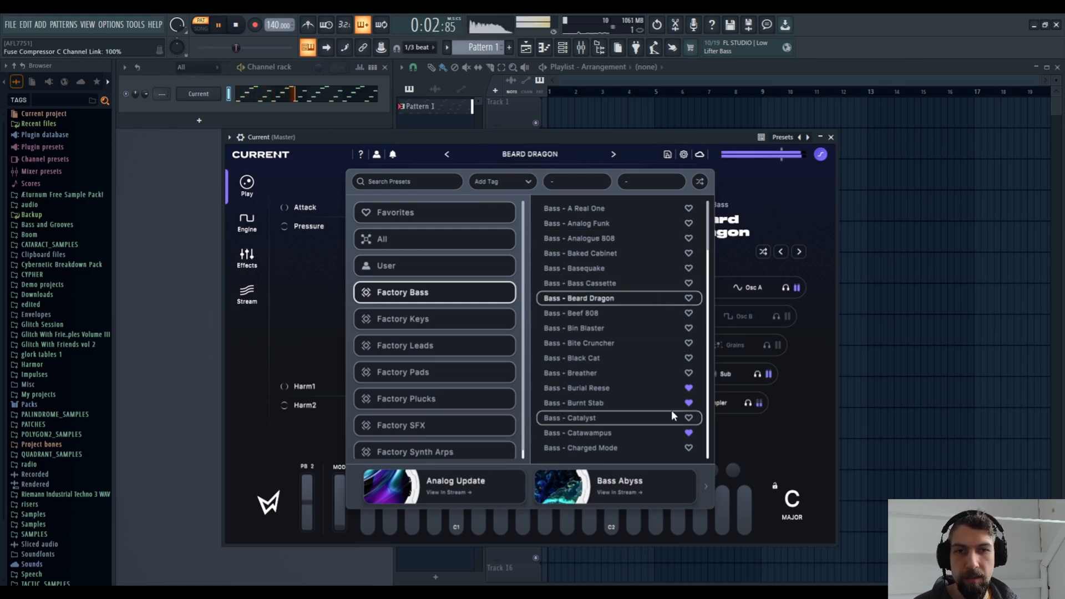
left_click(622, 370)
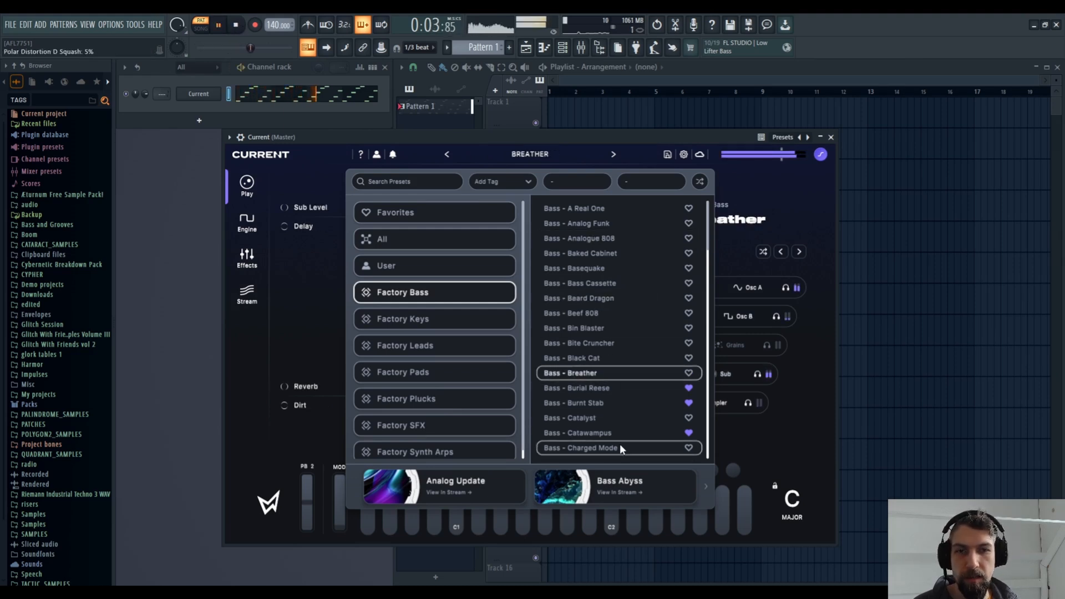
left_click(603, 388)
scroll(629, 430, "down", 5)
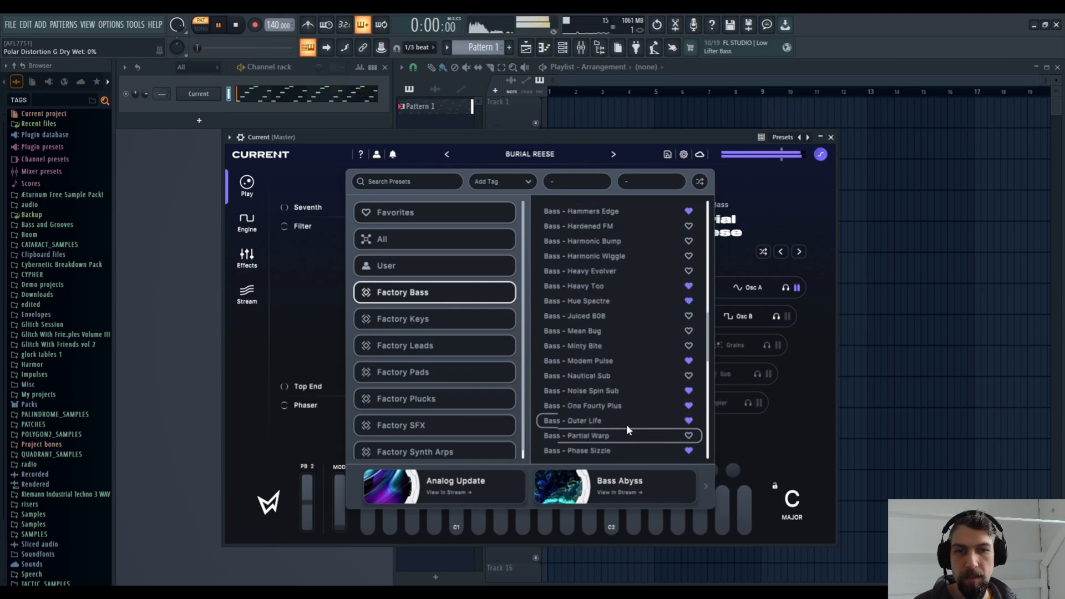
left_click(623, 376)
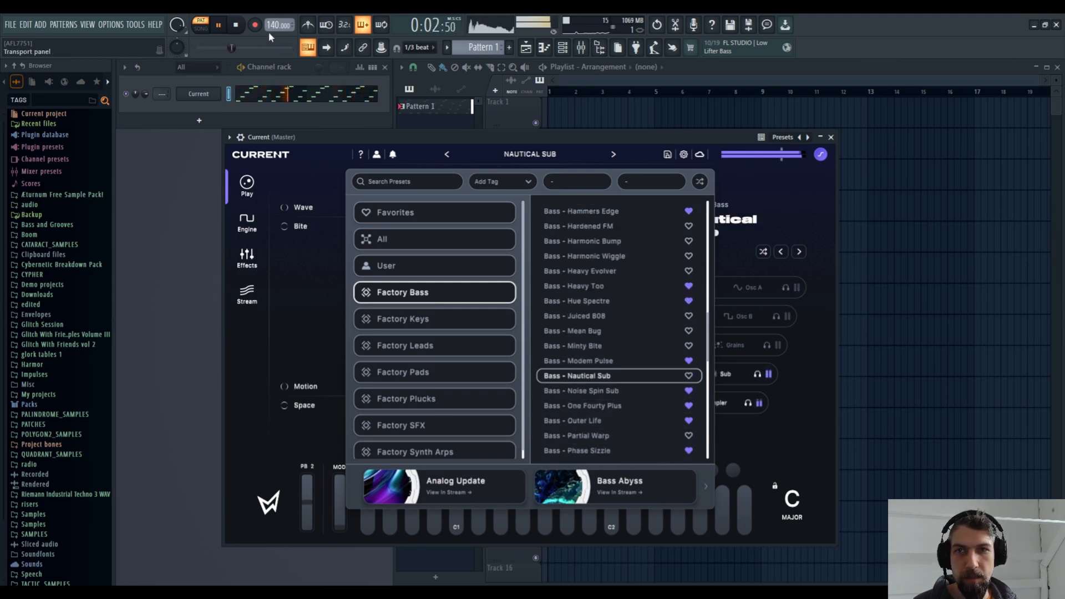
key("space")
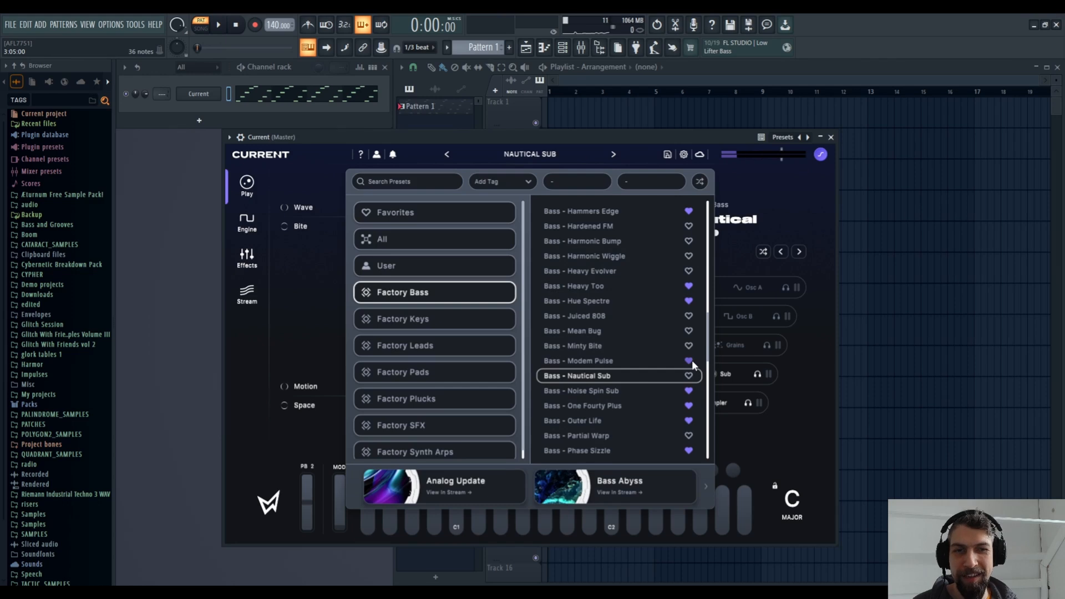
Go back to the start of the Factory Bass list and close the preset browser
scroll(687, 318, "up", 8)
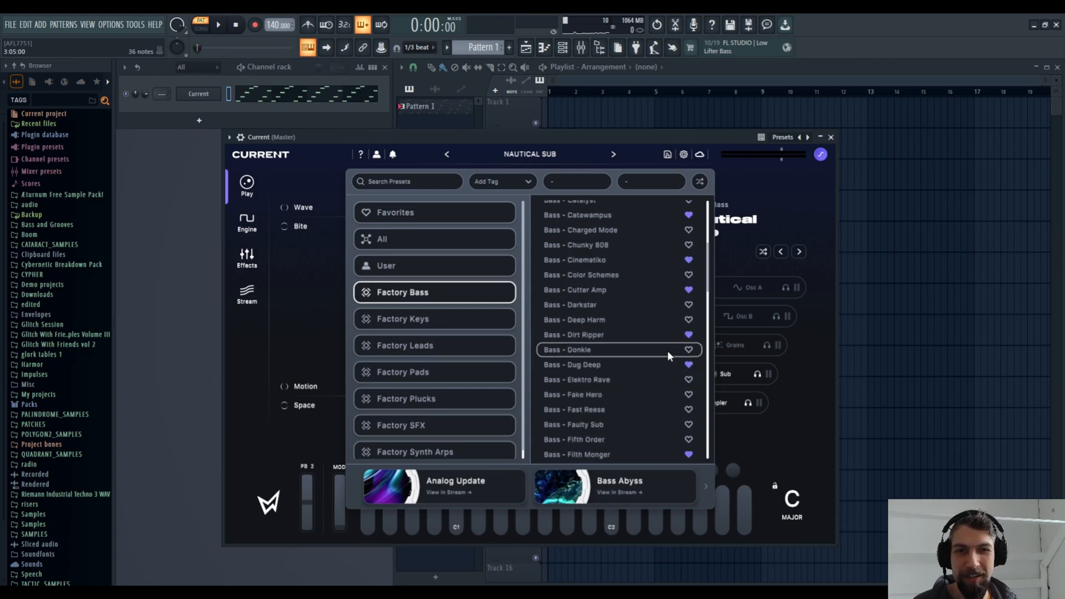
scroll(667, 351, "up", 5)
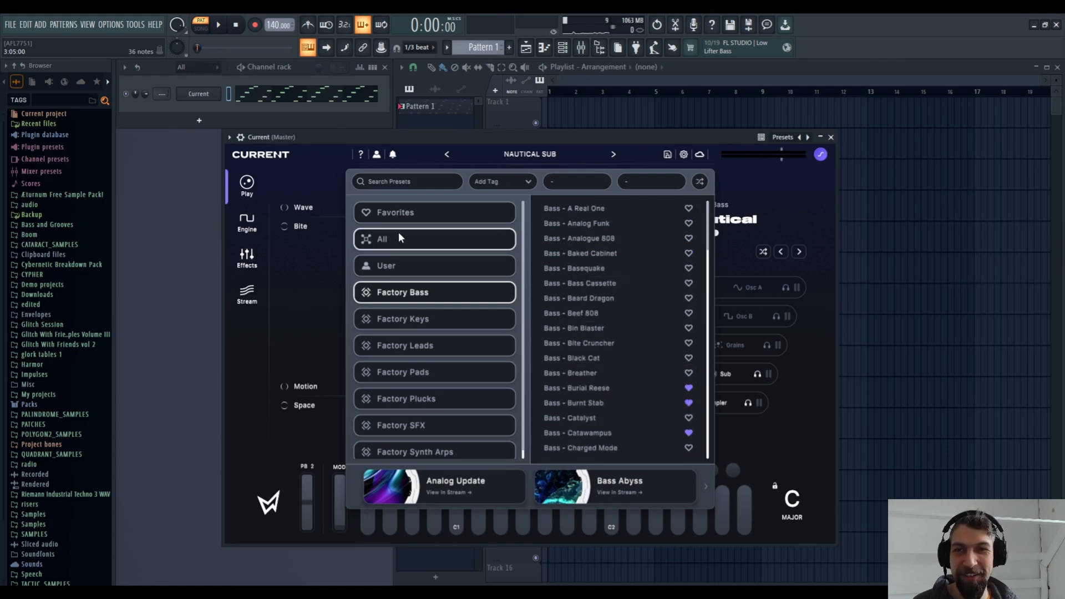
left_click(761, 176)
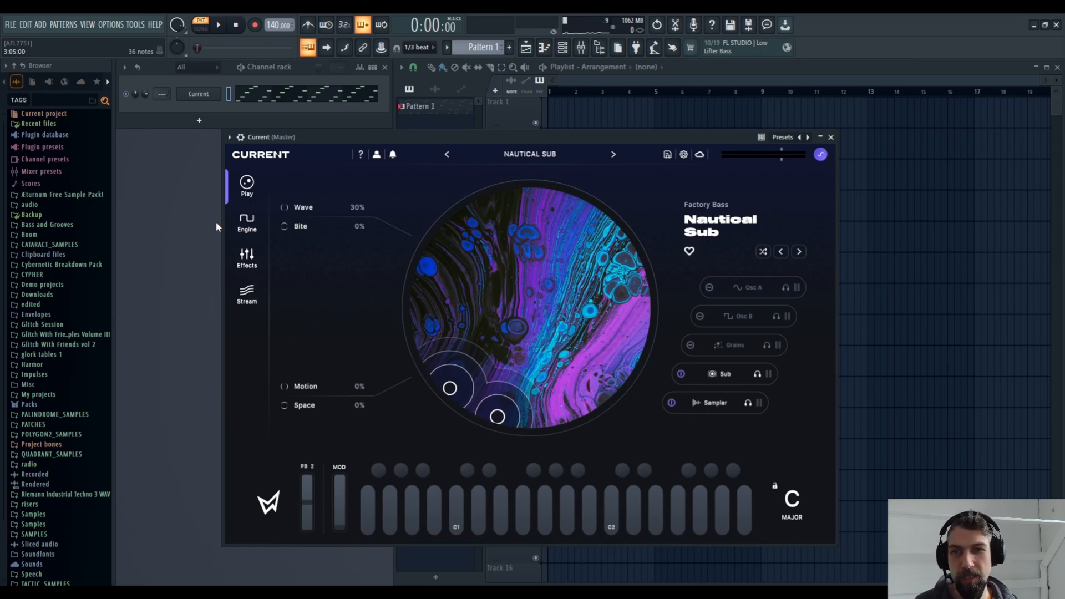
Examine the effects in Nautical Sub's chain and the choices for an empty effect slot, and close the synth window
left_click(238, 225)
left_click(244, 261)
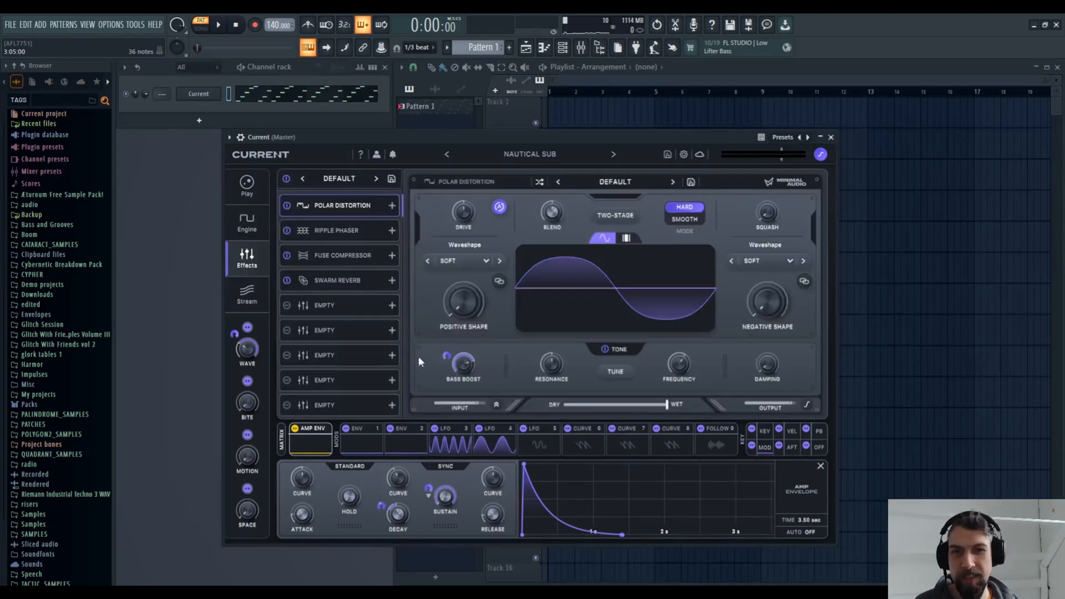
left_click(342, 255)
left_click(338, 230)
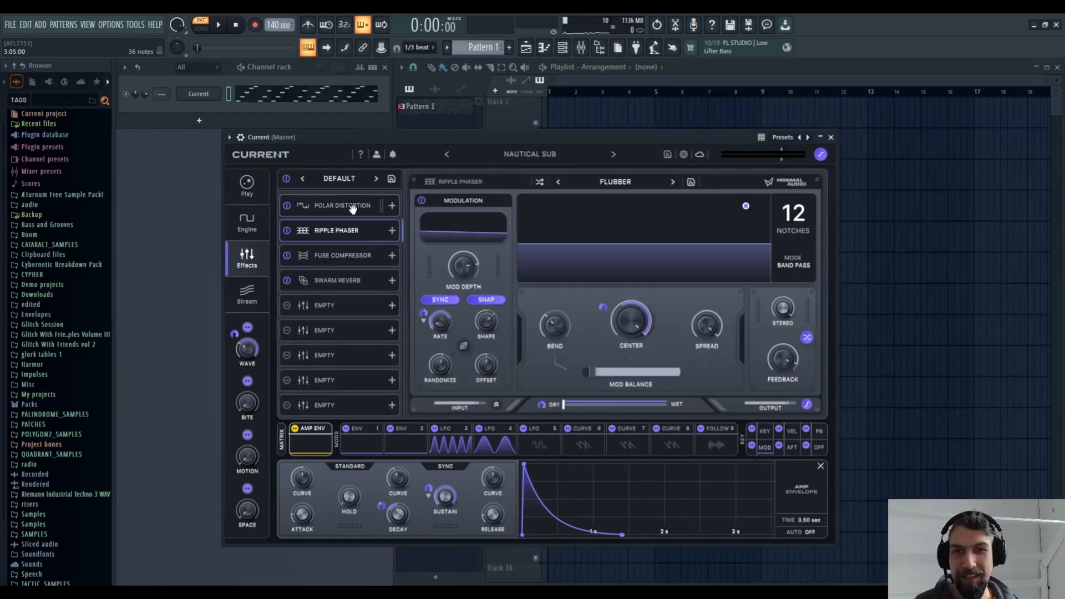
left_click(352, 206)
left_click(341, 280)
left_click(338, 305)
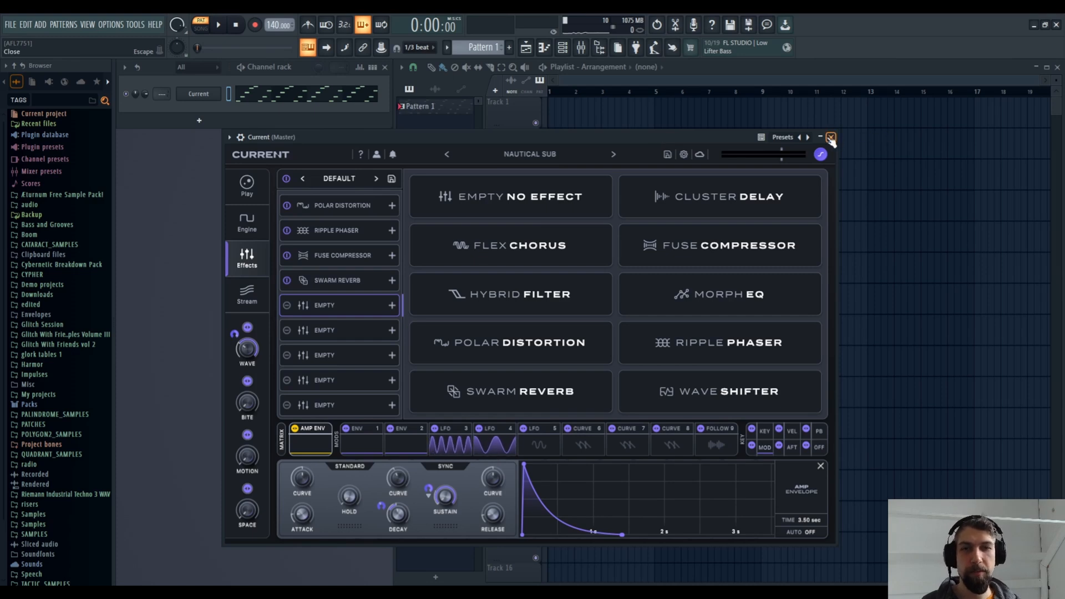
key("Escape")
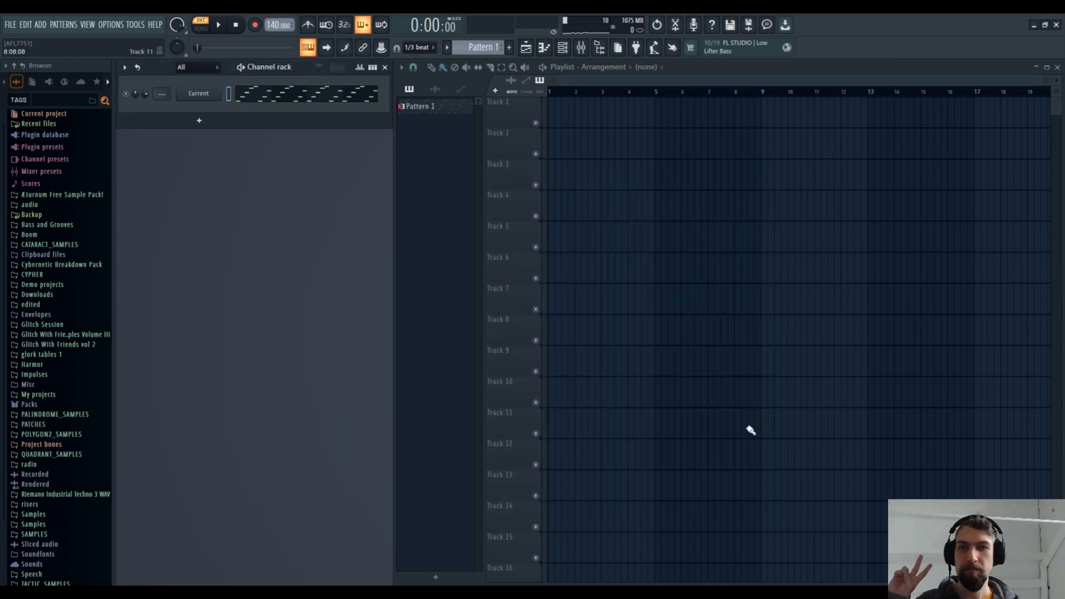